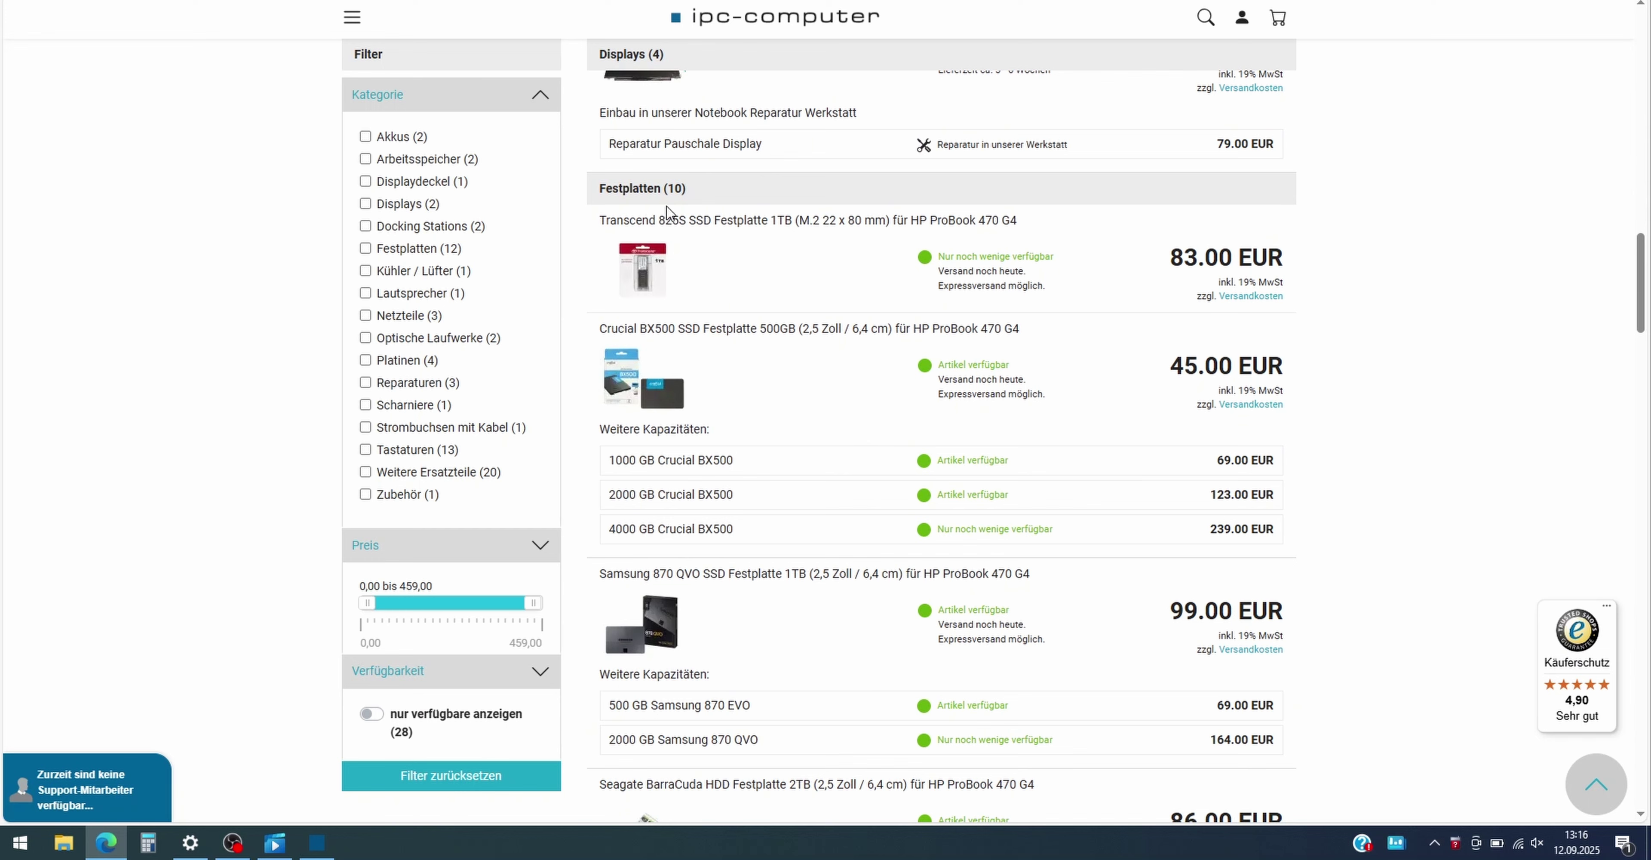
- Look through the HP ProBook 470 G4 spare parts list, from hard drives and memory to repairs and order-only keyboards
scroll(668, 217, down, 5)
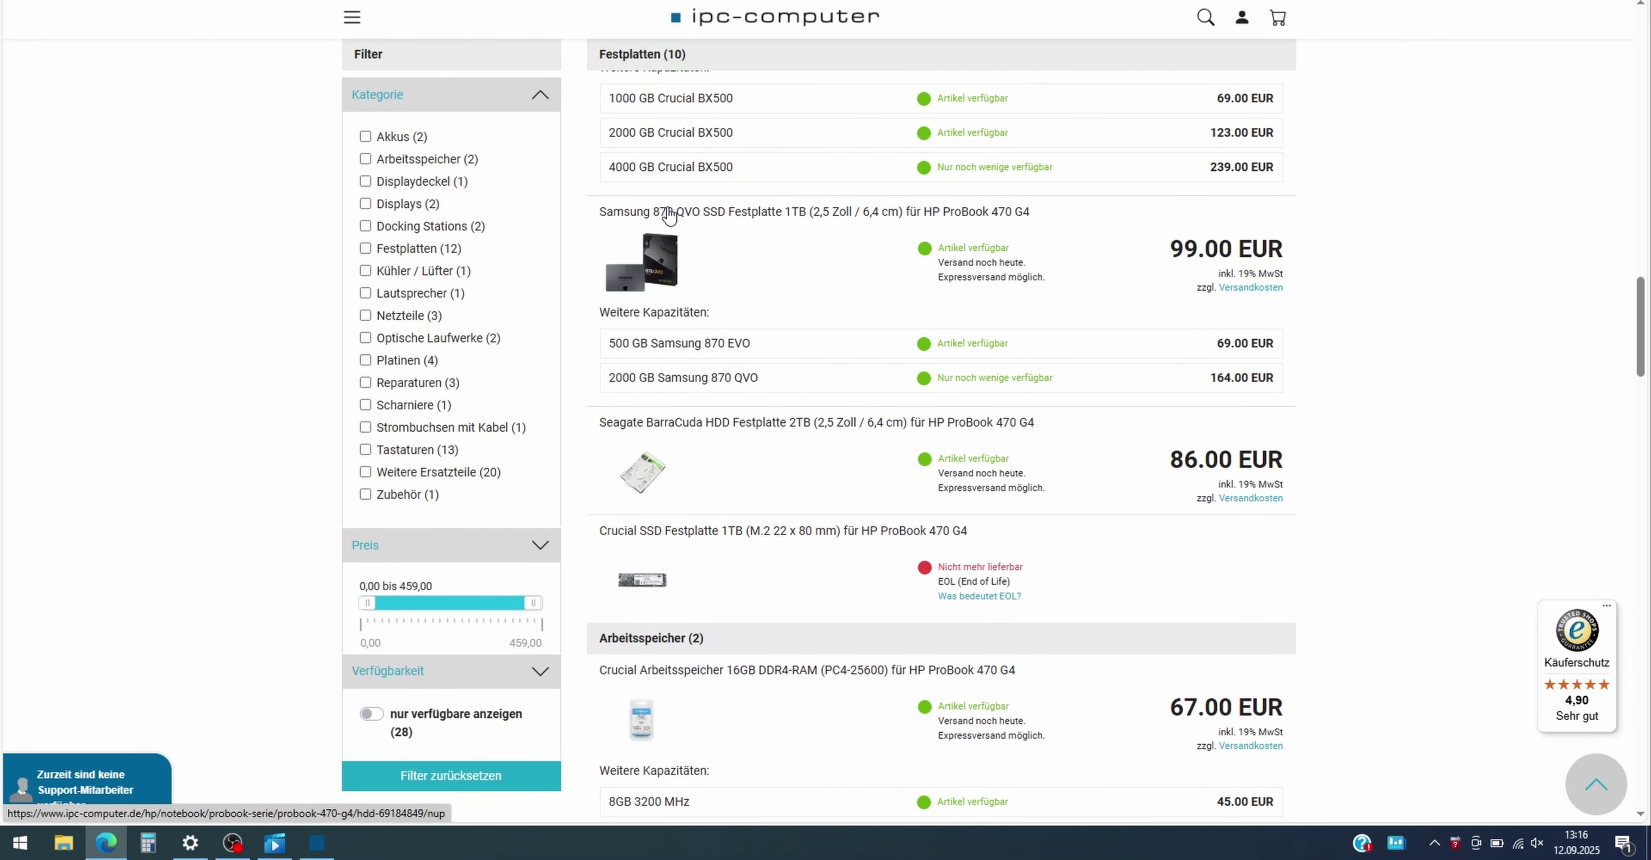
scroll(669, 216, down, 5)
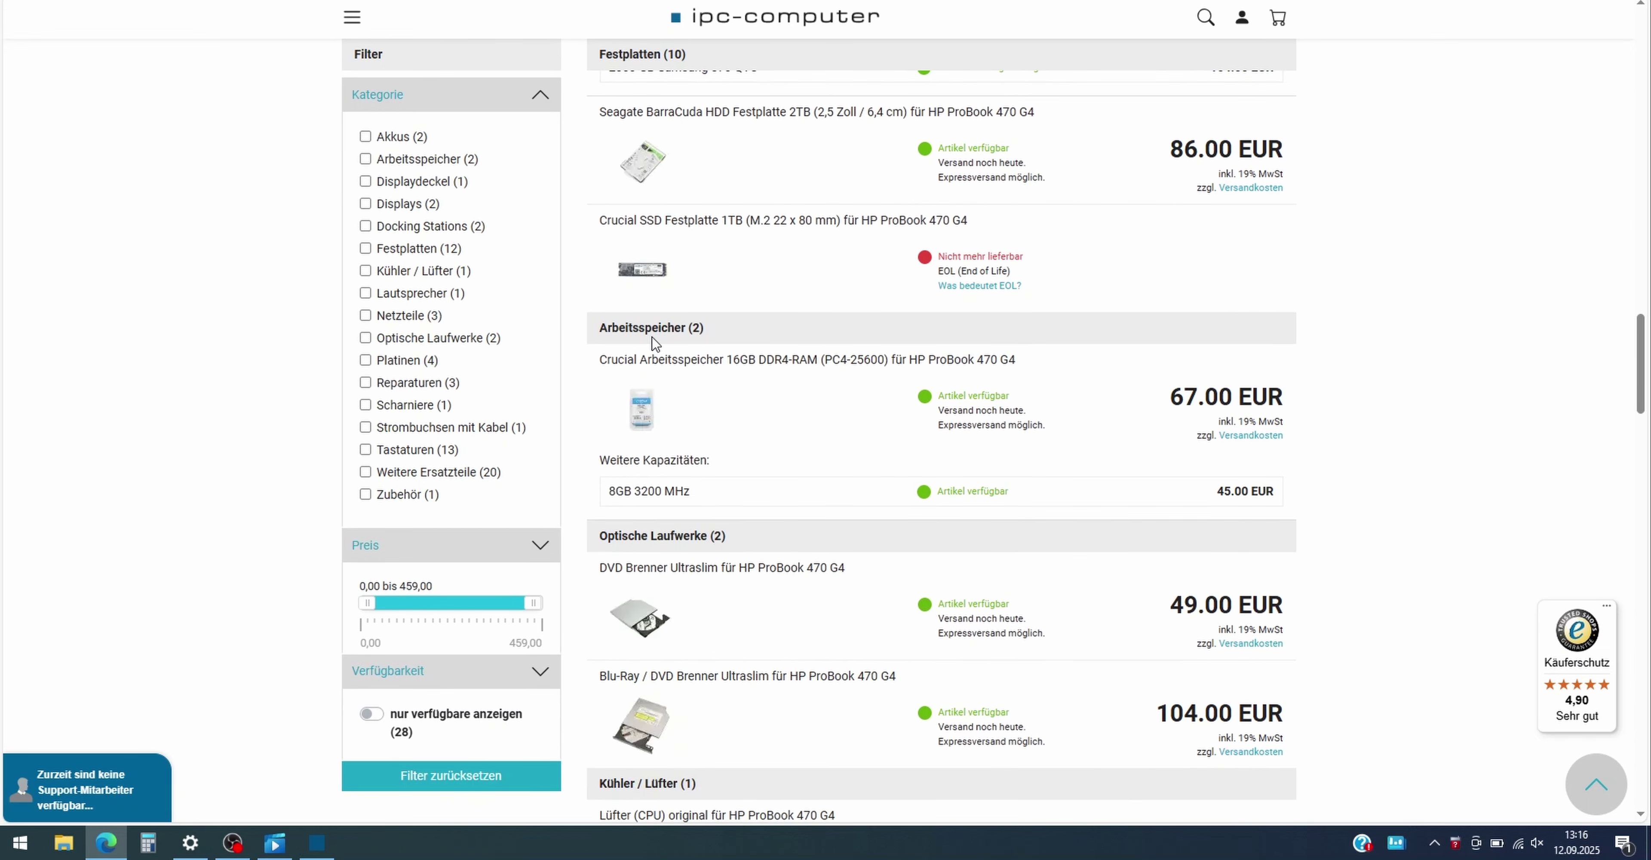
scroll(649, 268, up, 3)
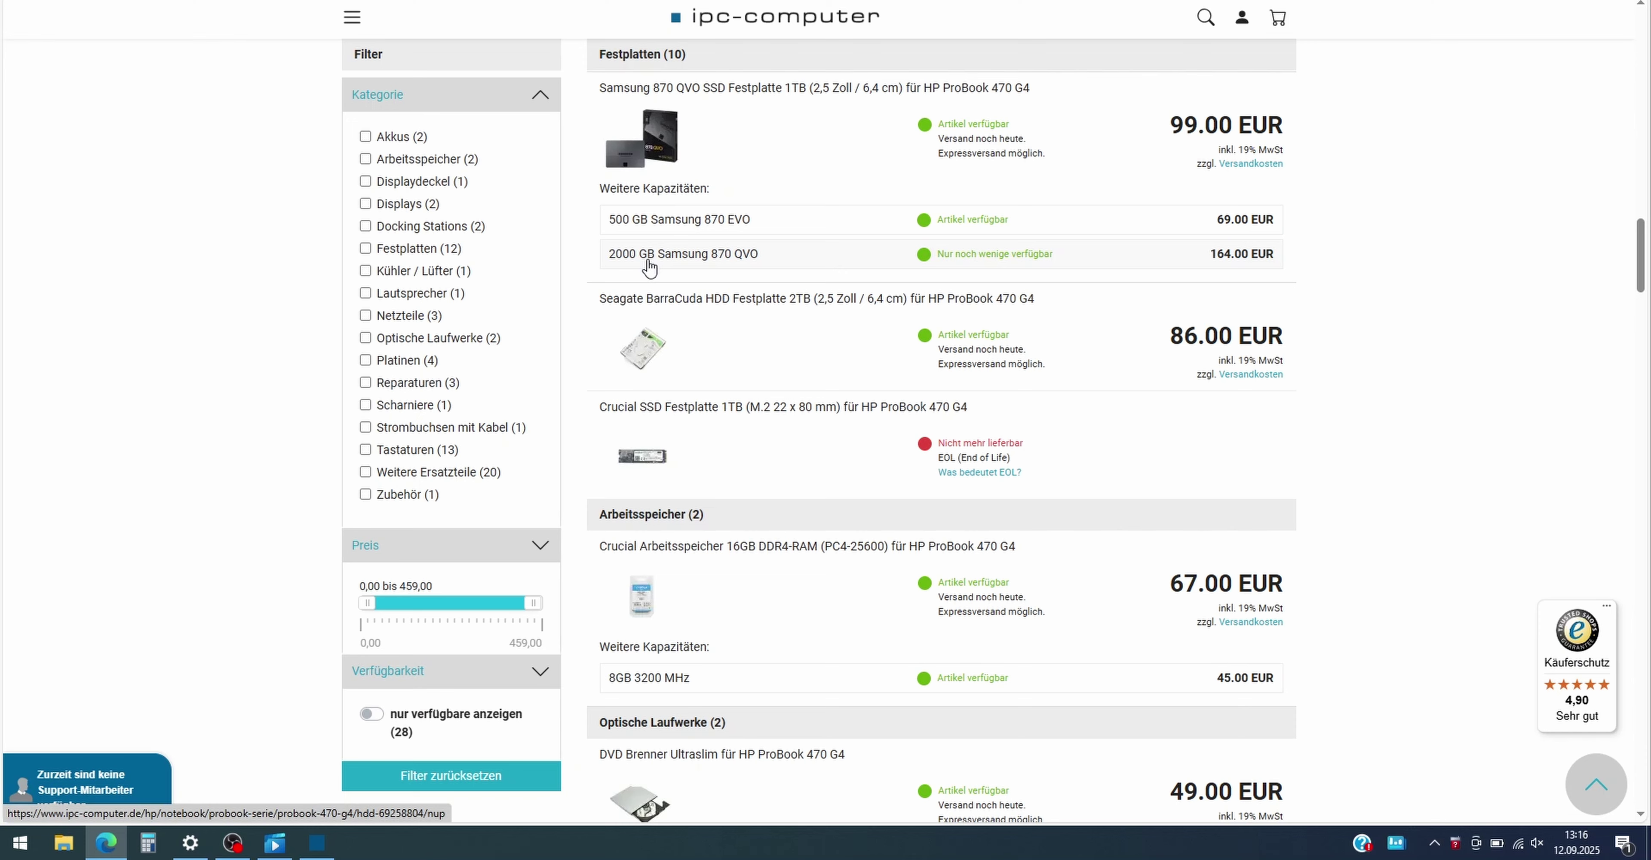
scroll(649, 268, down, 18)
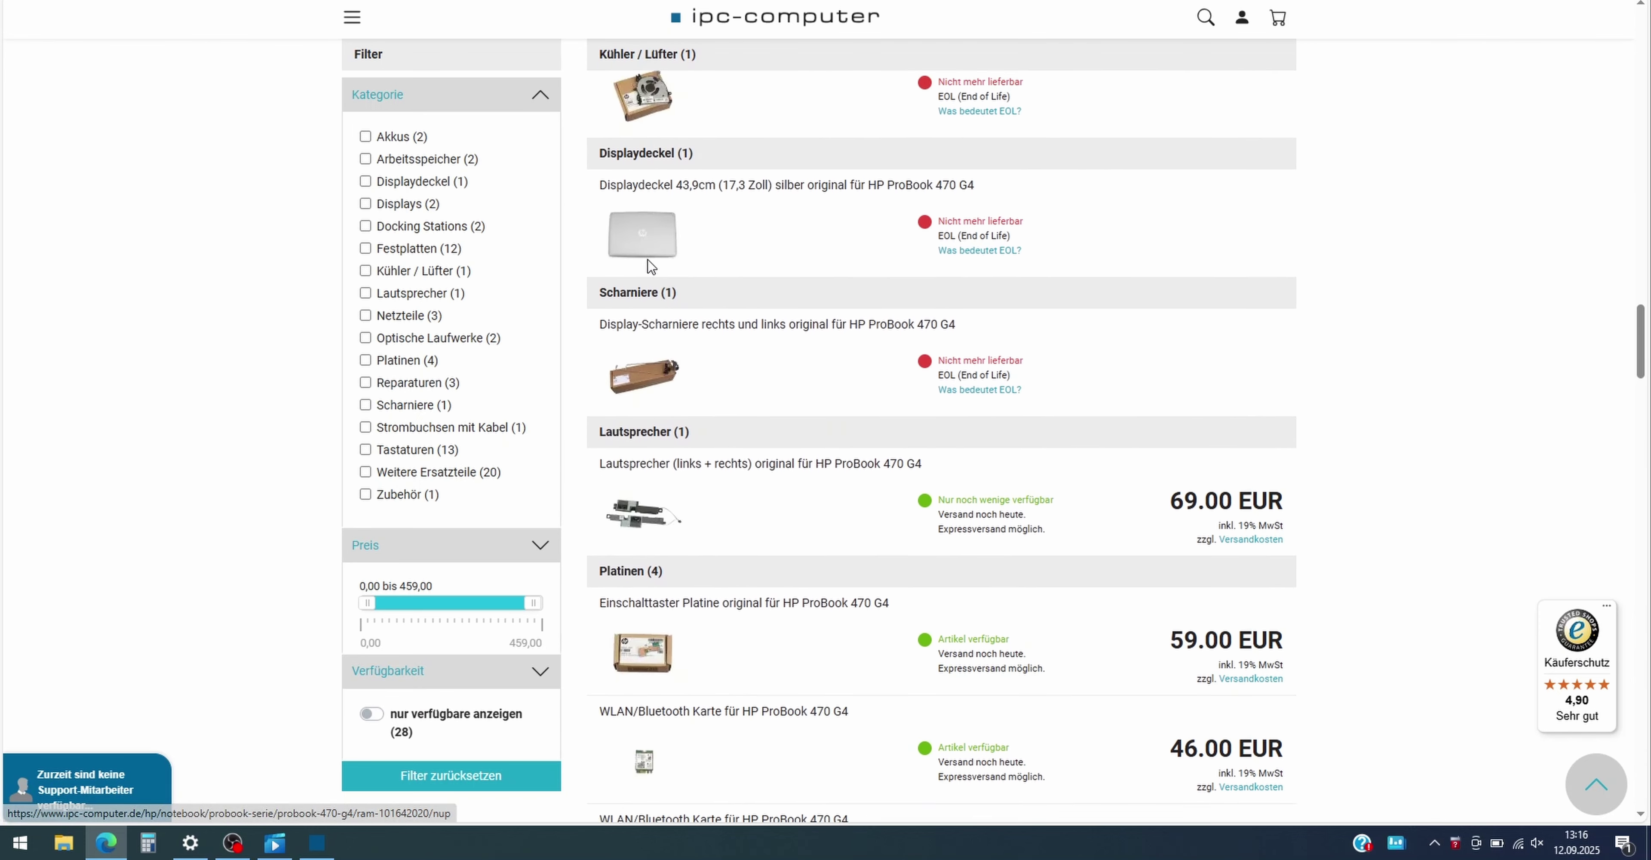
scroll(649, 268, down, 13)
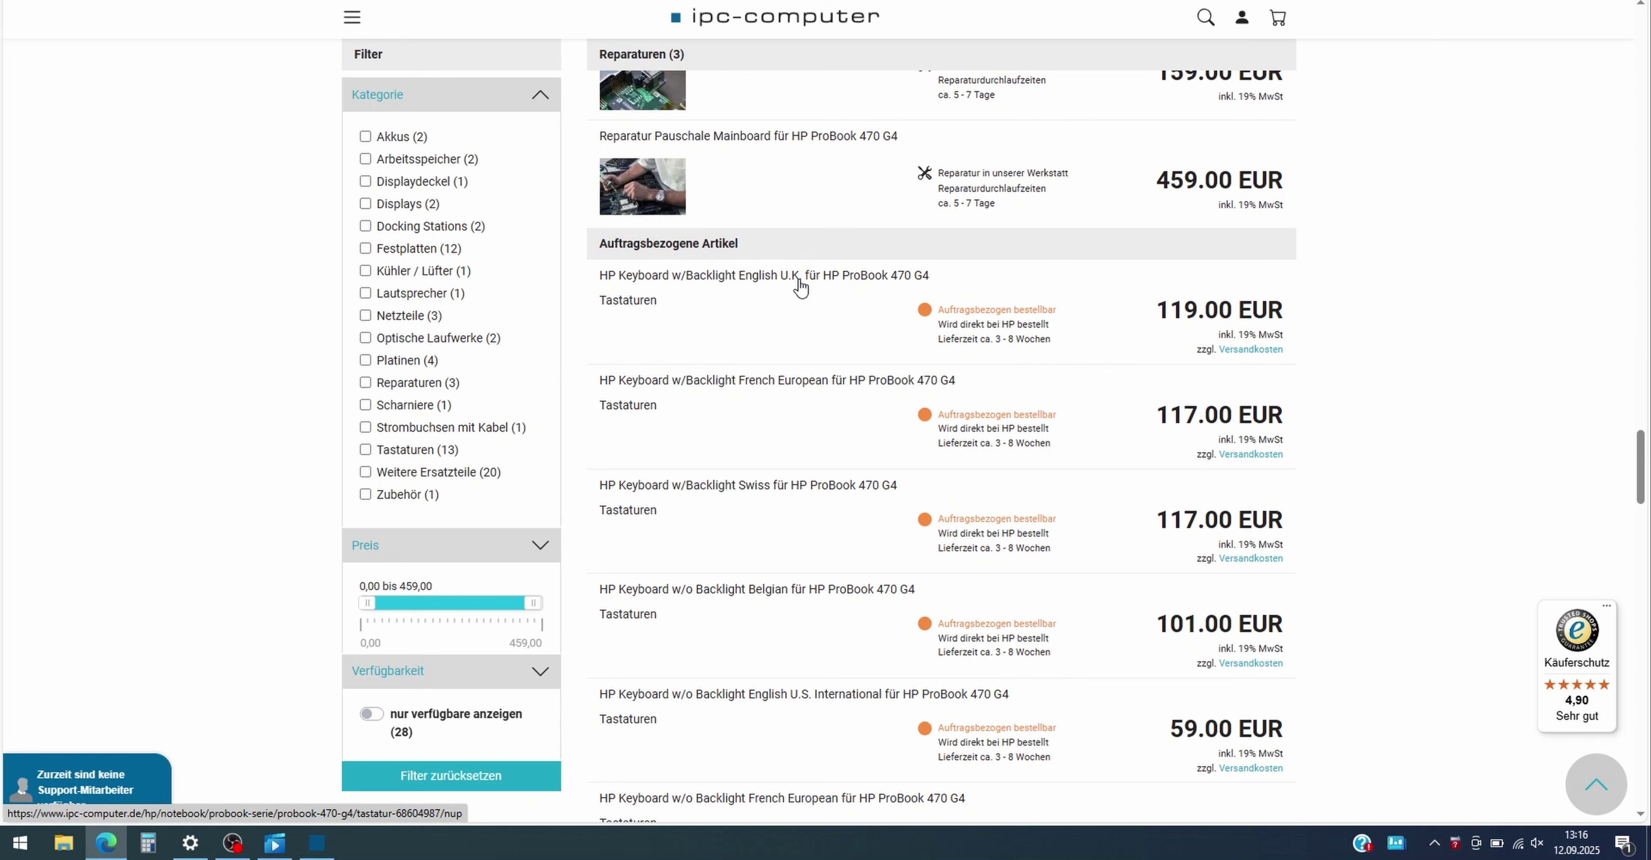
scroll(800, 288, down, 1)
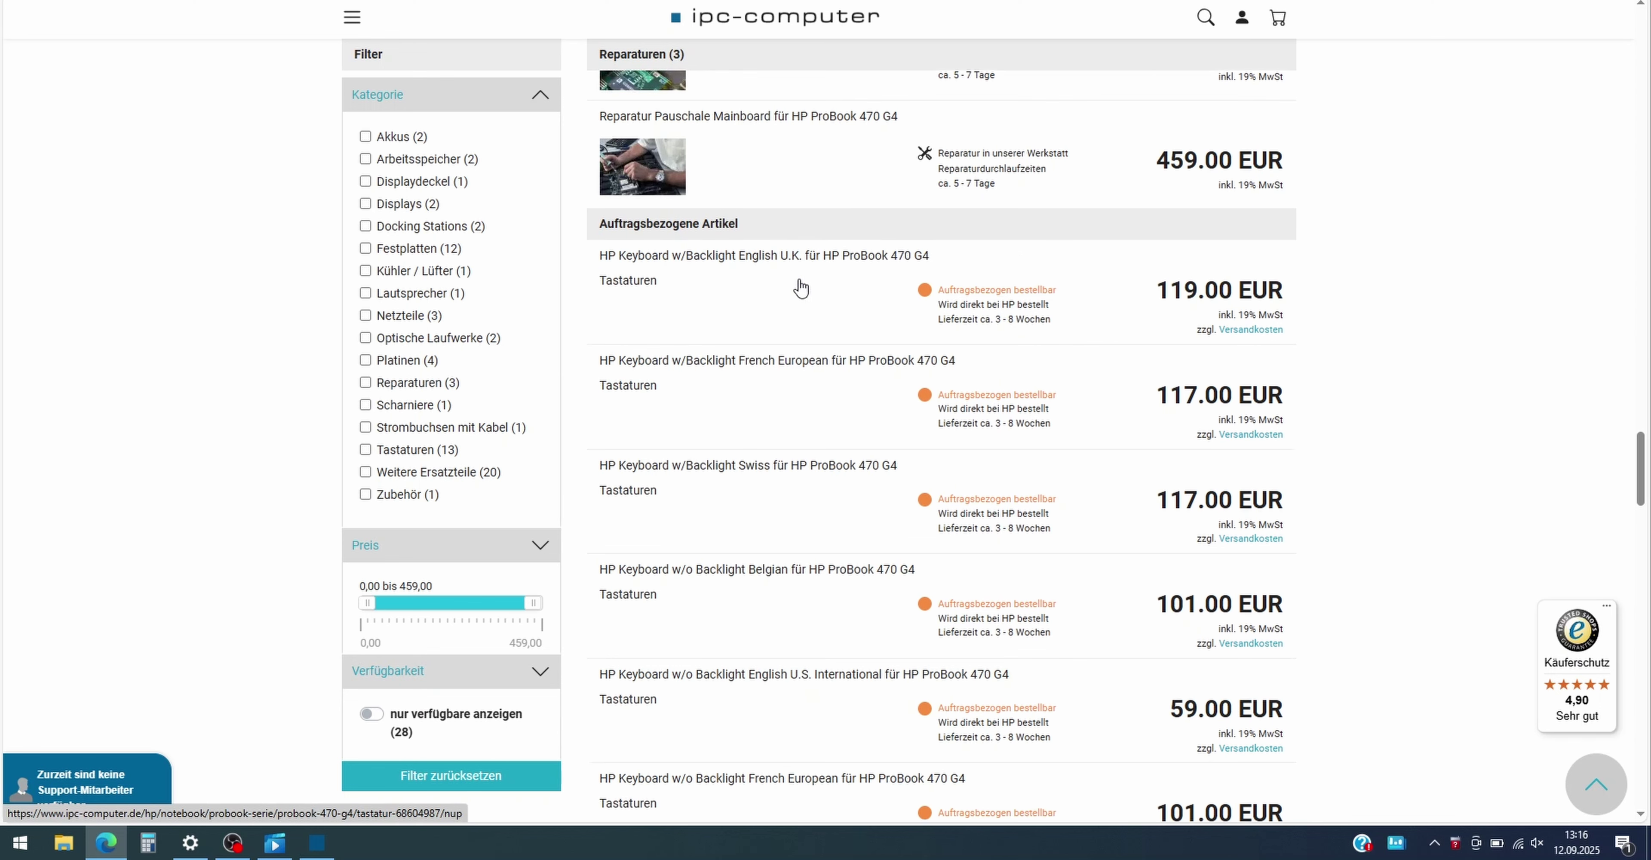
scroll(800, 287, down, 1)
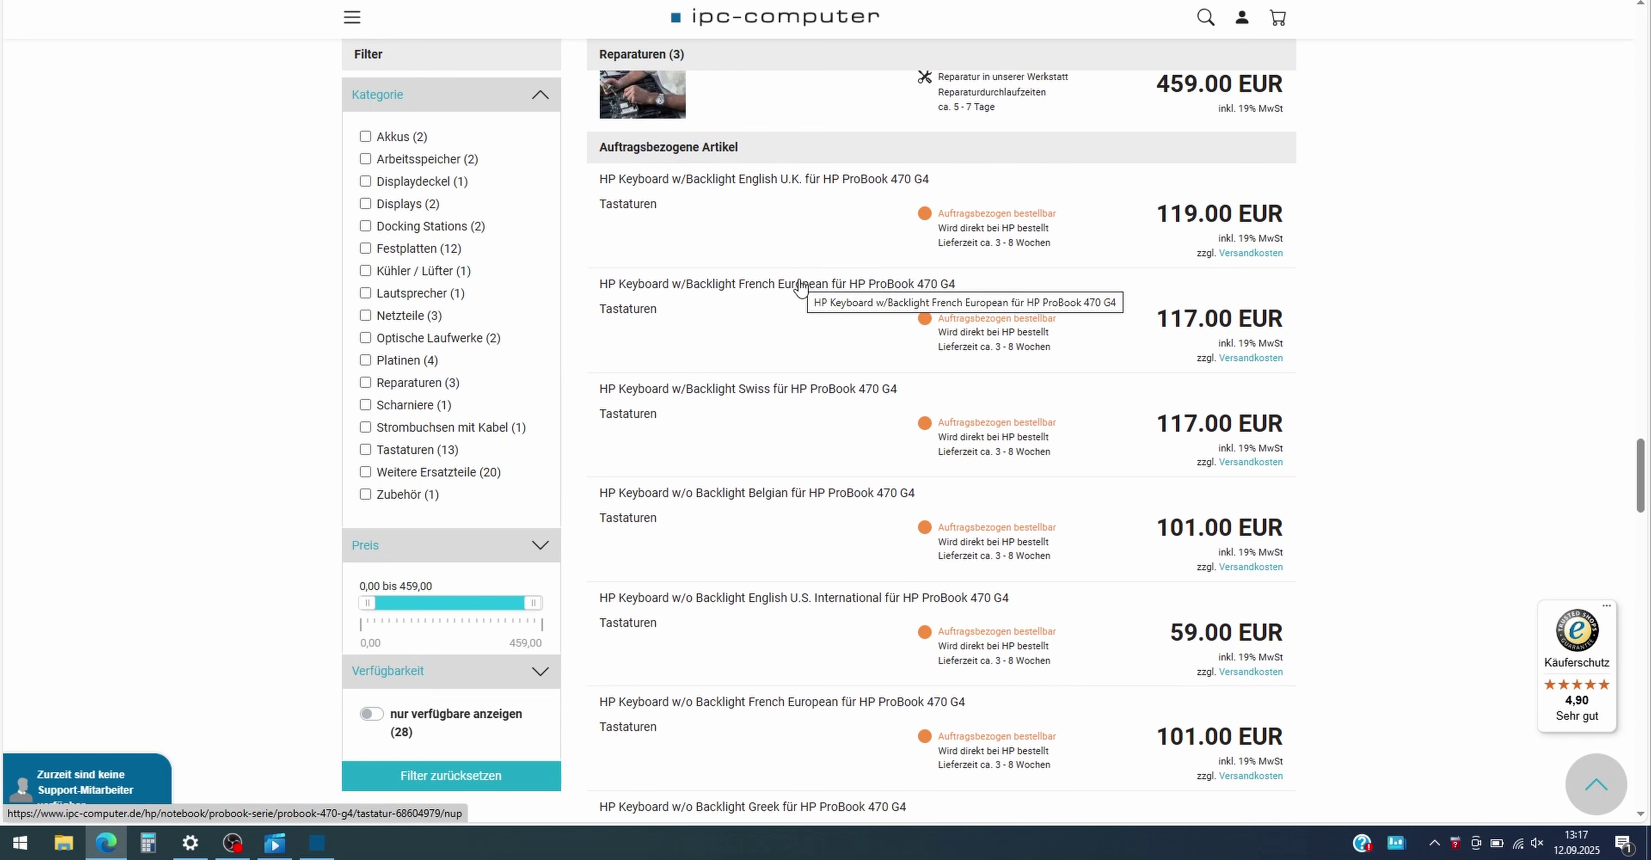
scroll(800, 288, down, 1)
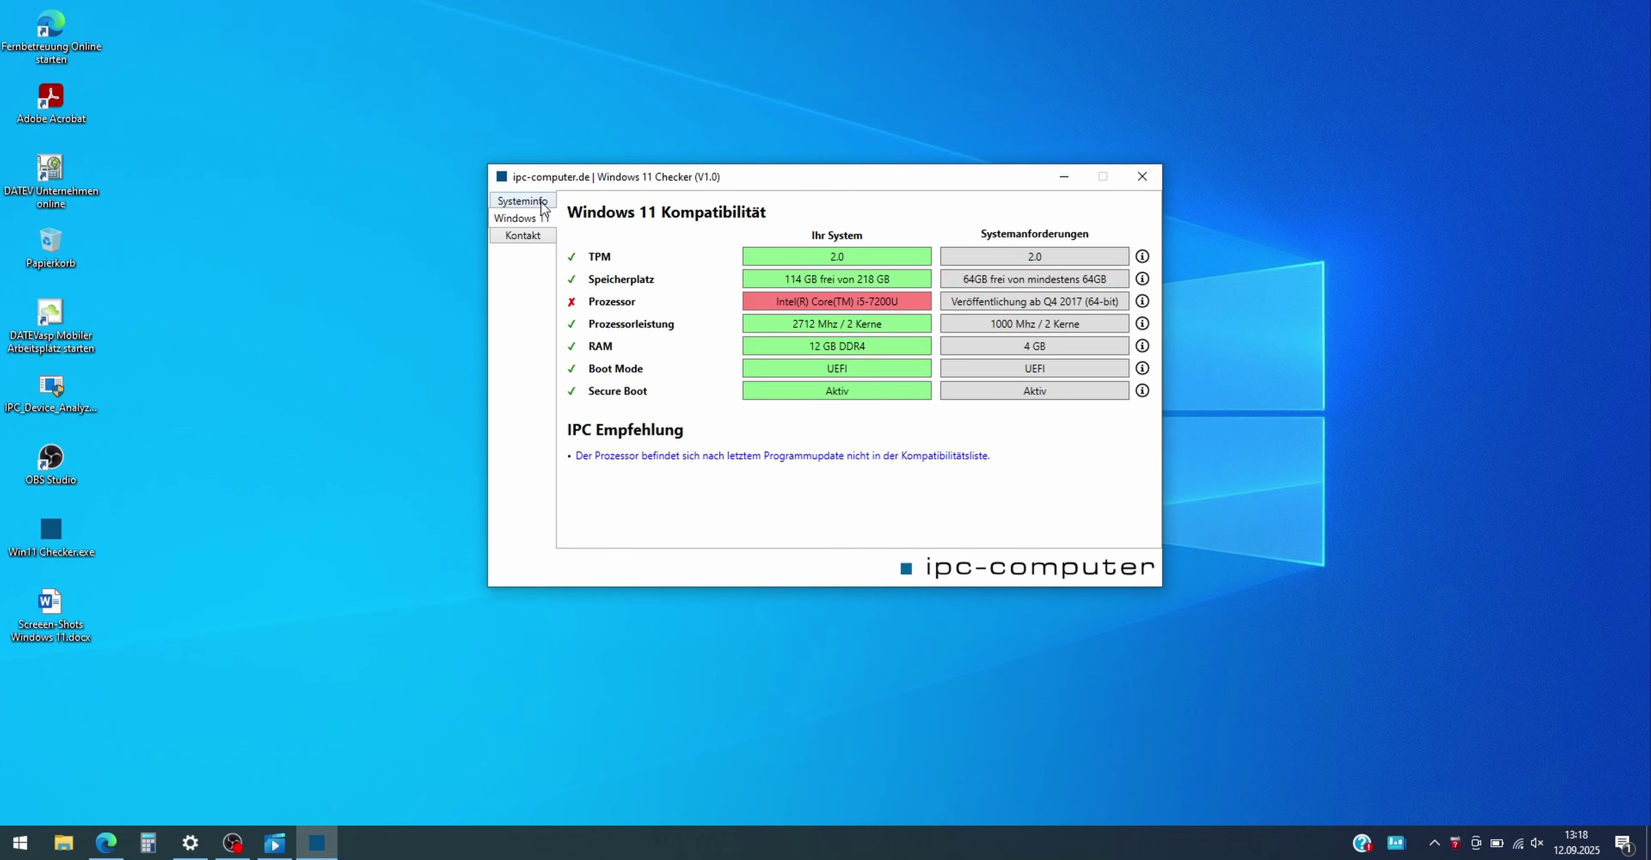
- Switch to Edge and download the standard Windows x64 release rufus-4.9.exe from the Rufus page
click(107, 842)
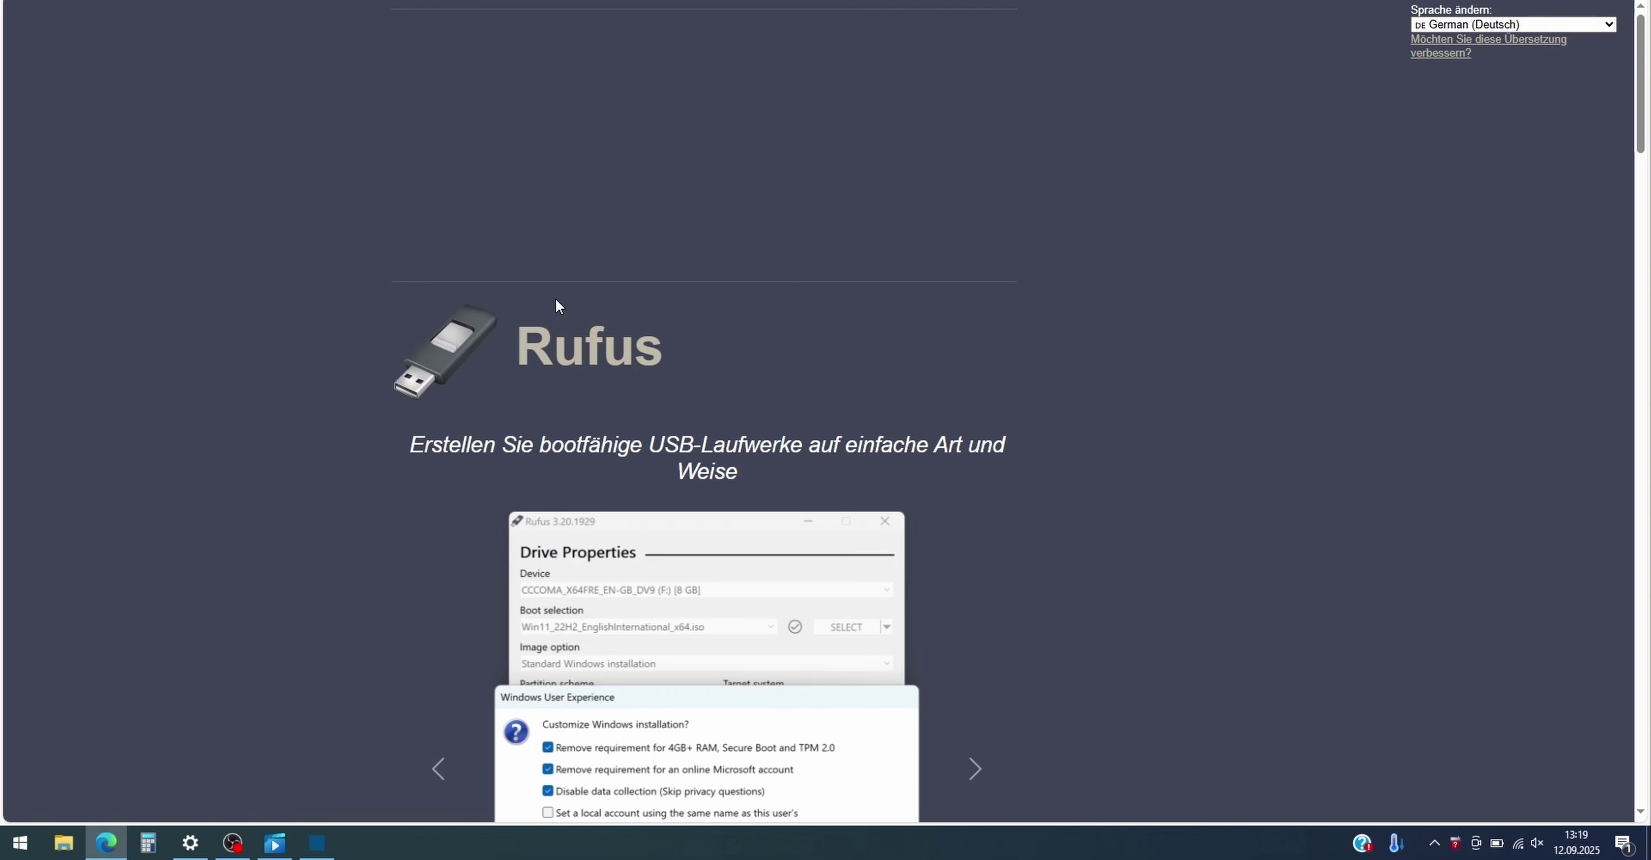
scroll(705, 334, down, 2)
scroll(714, 332, down, 10)
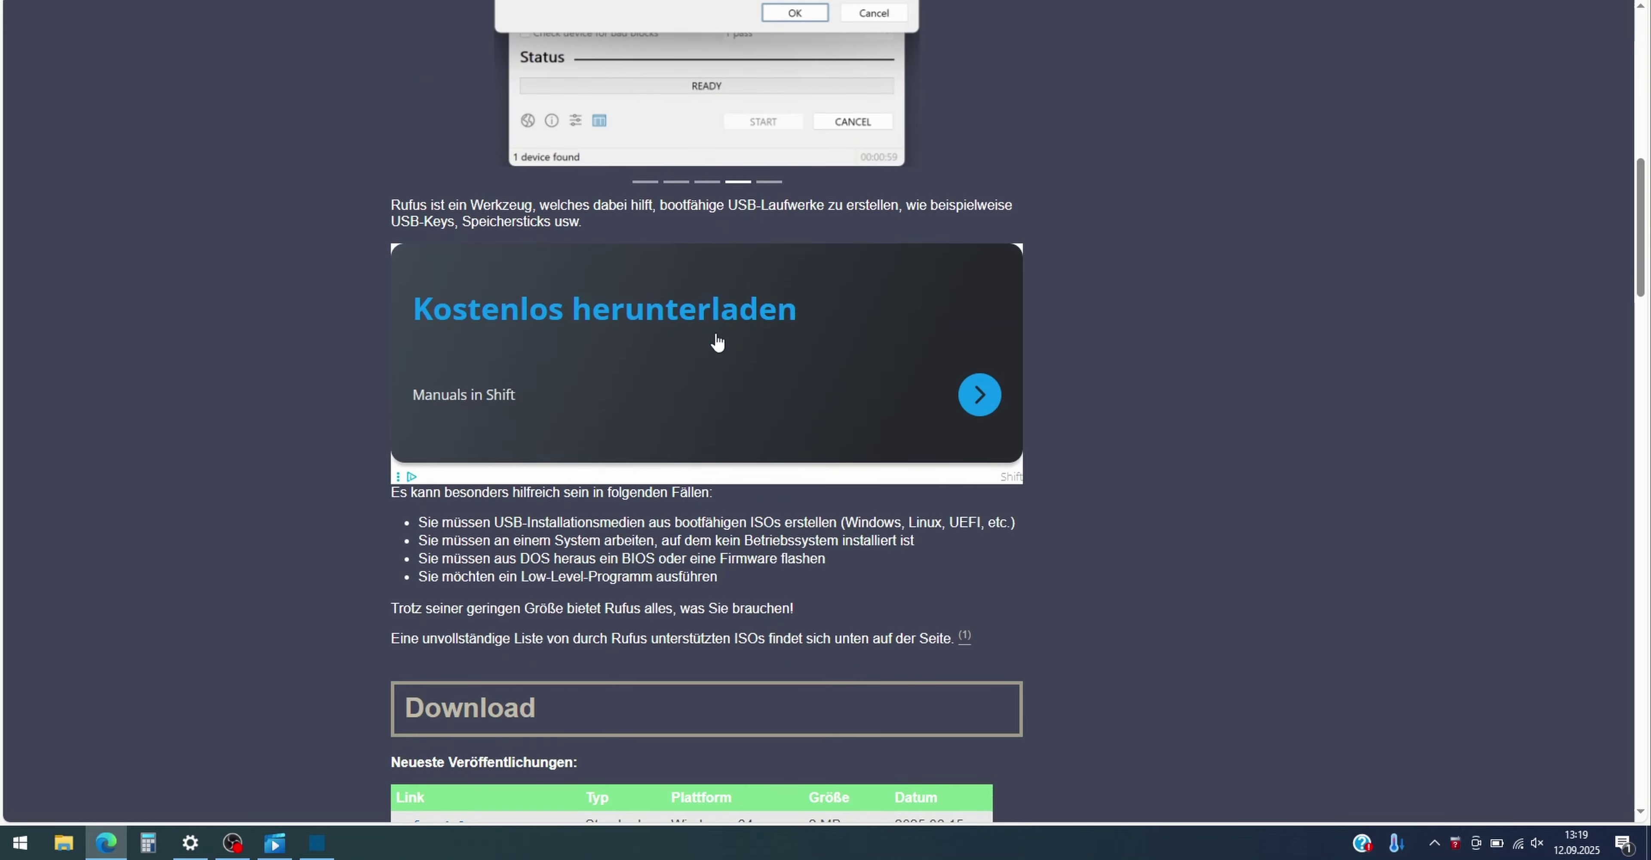
scroll(717, 341, down, 6)
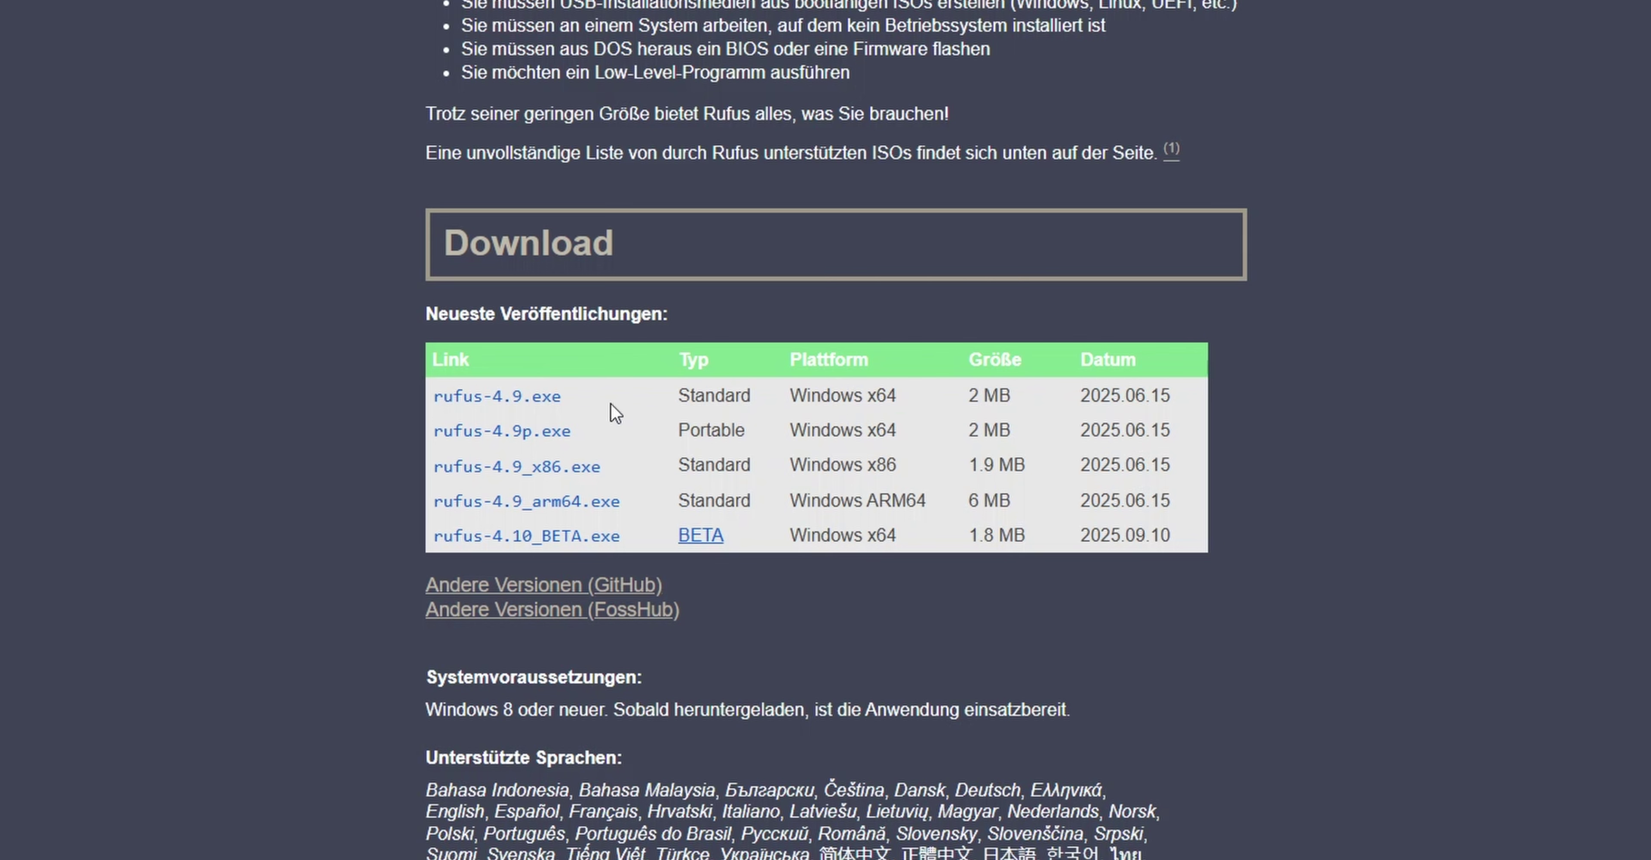
click(542, 396)
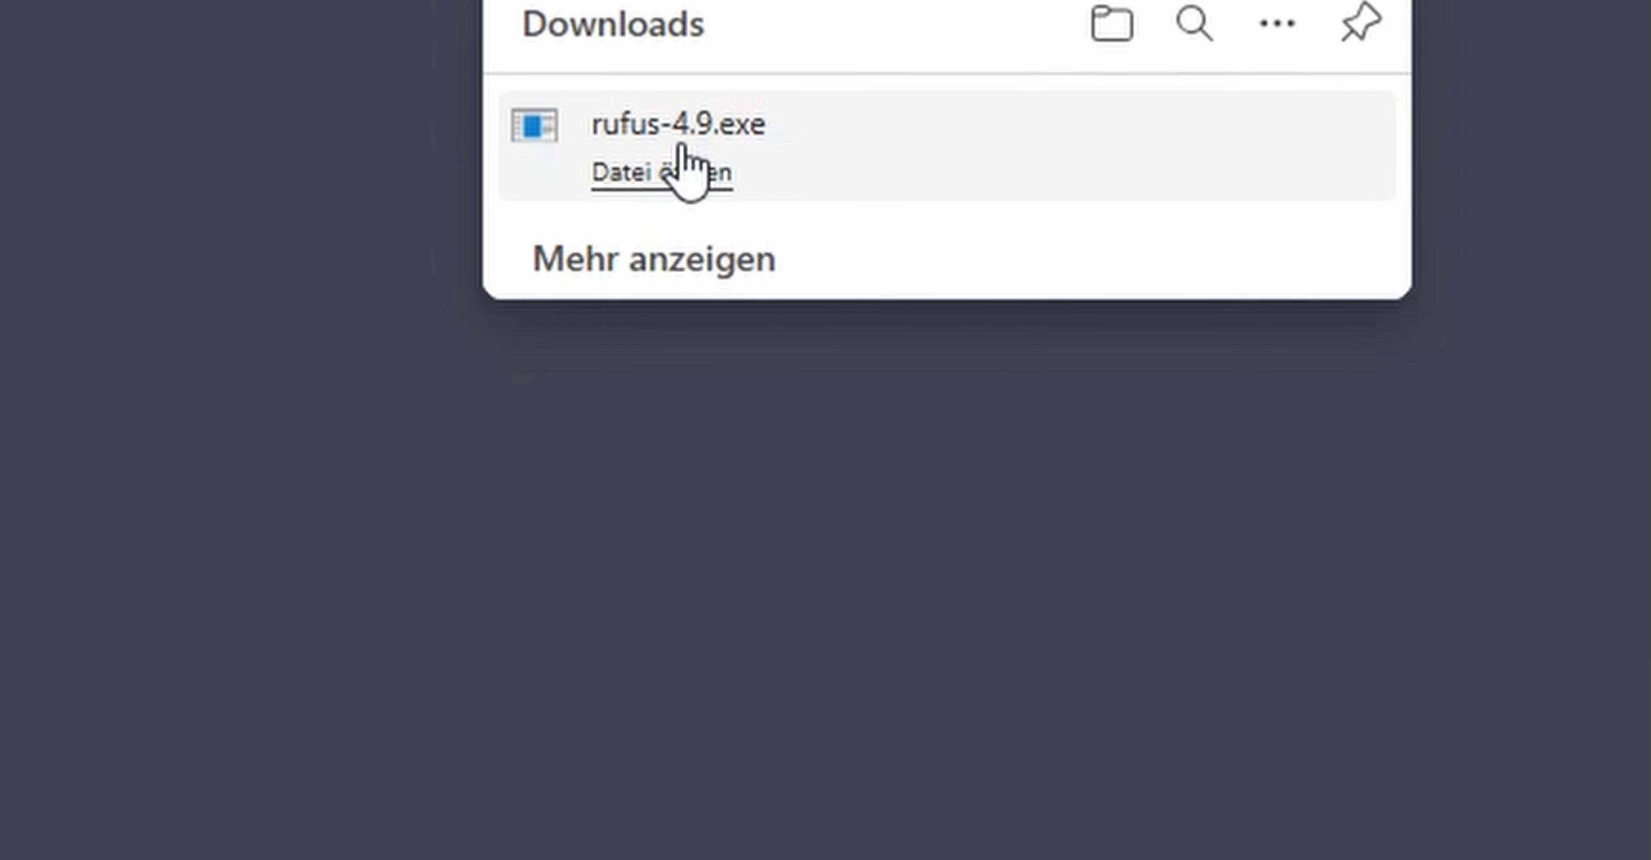
- Launch the downloaded rufus-4.9.exe and allow it to check for new versions
click(657, 170)
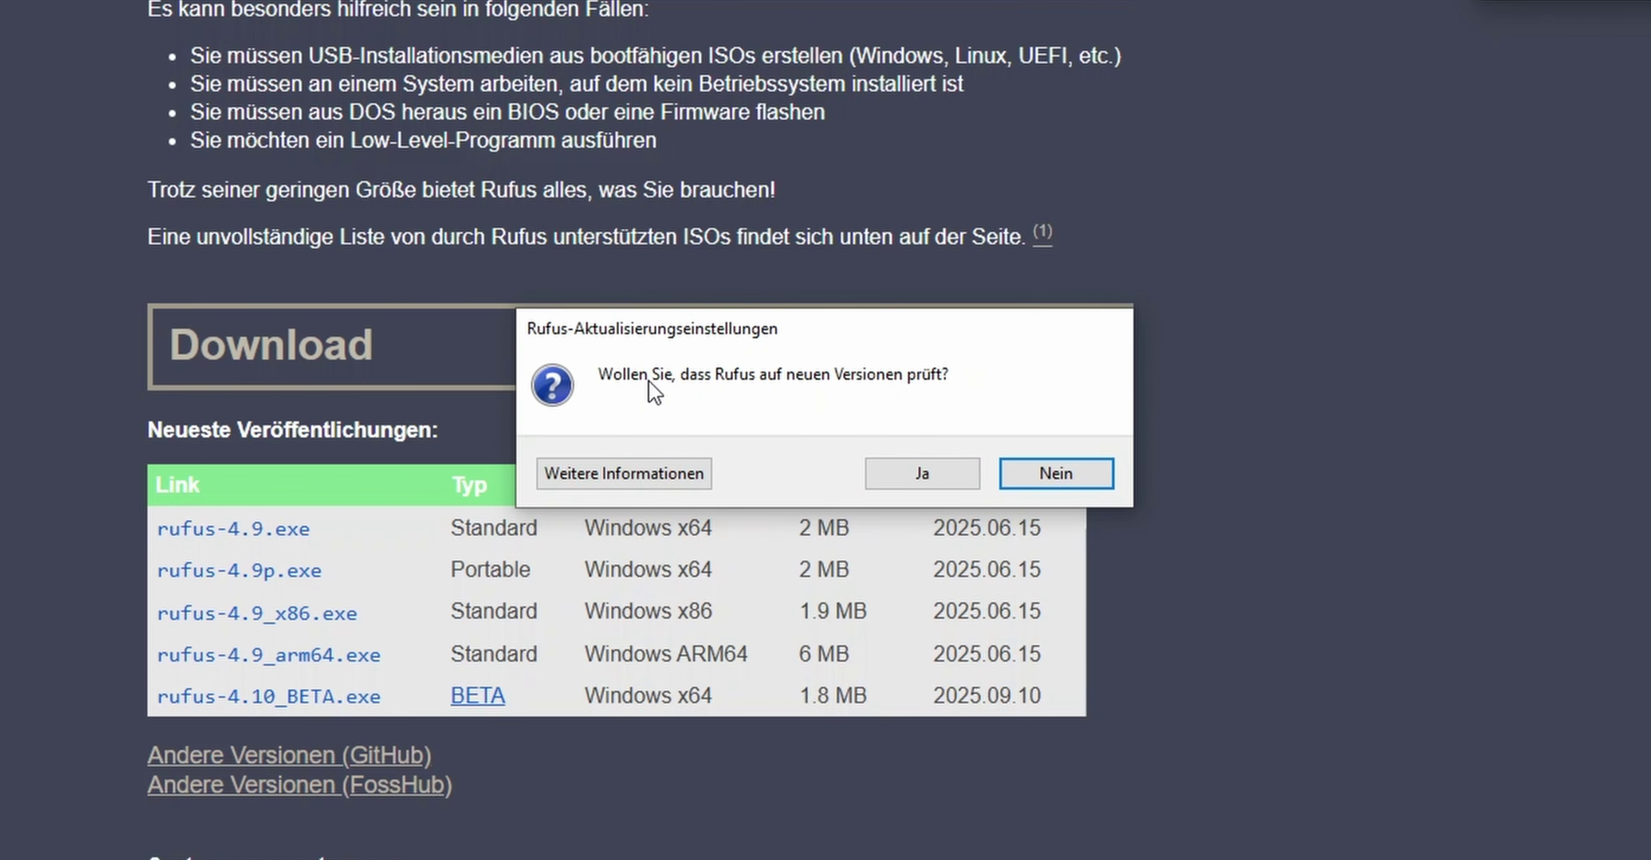
click(893, 474)
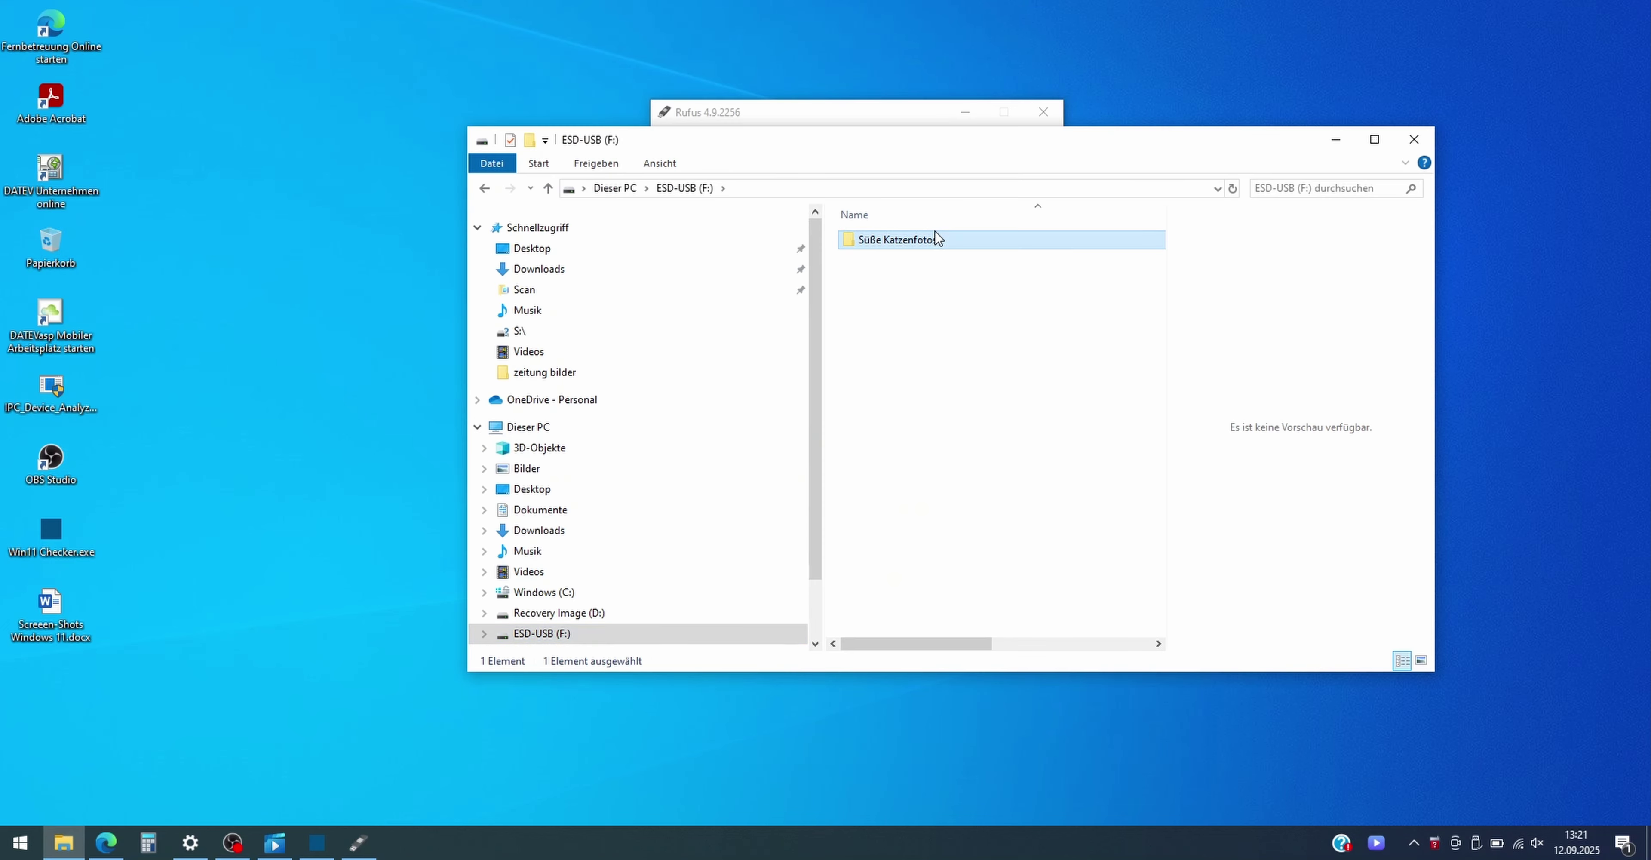
- Move the folder "Süße Katzenfotos" from the ESD-USB (F:) drive to the desktop
click(939, 239)
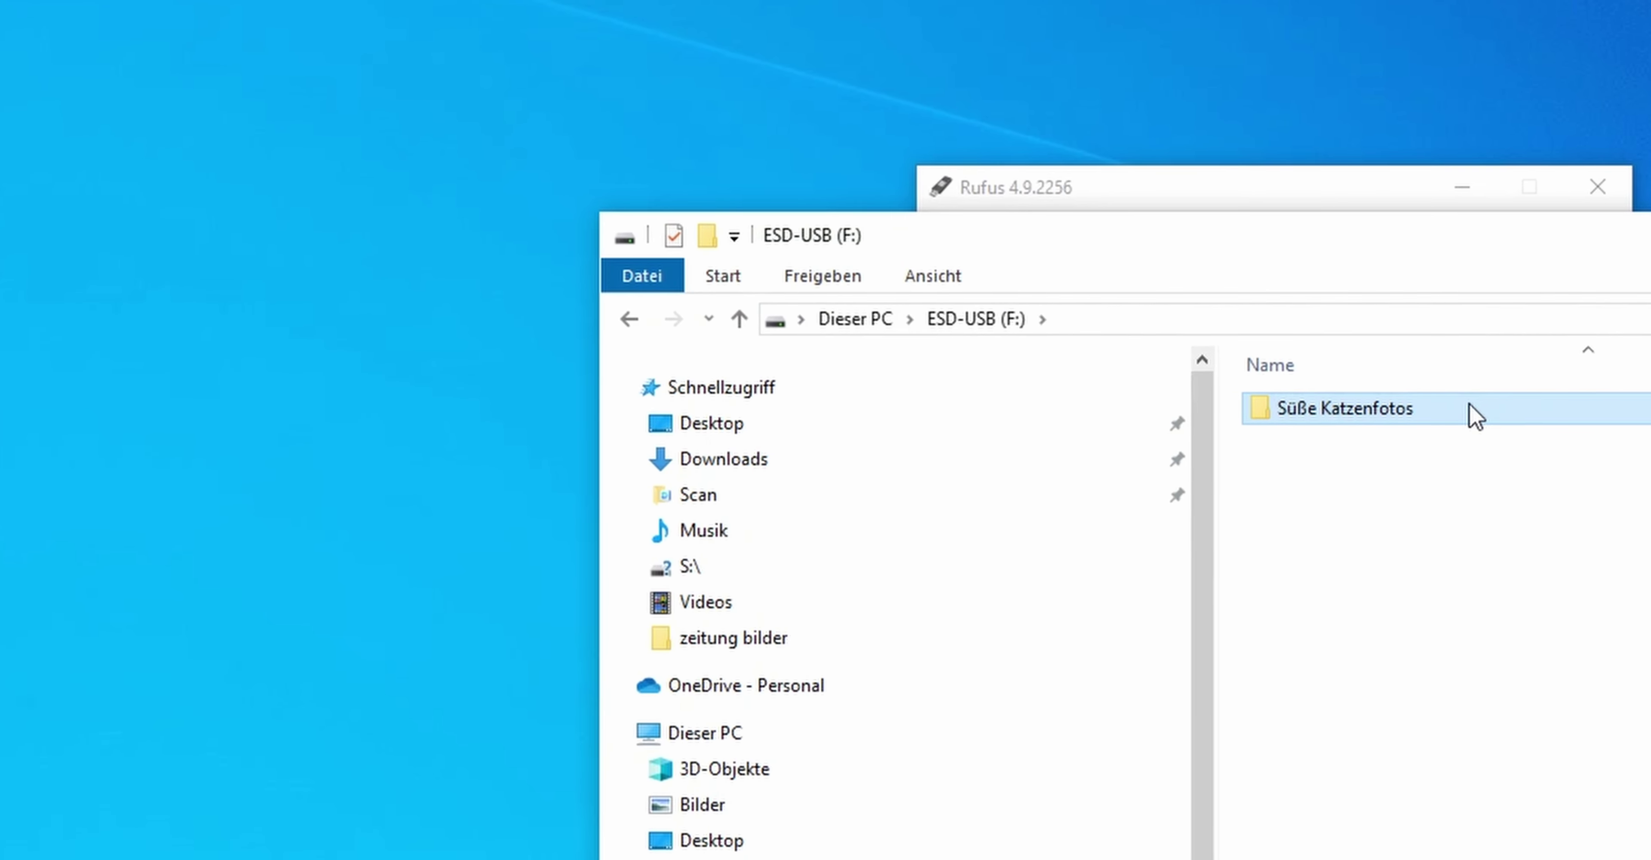
drag(972, 247, 324, 132)
drag(349, 211, 321, 316)
key(shift)
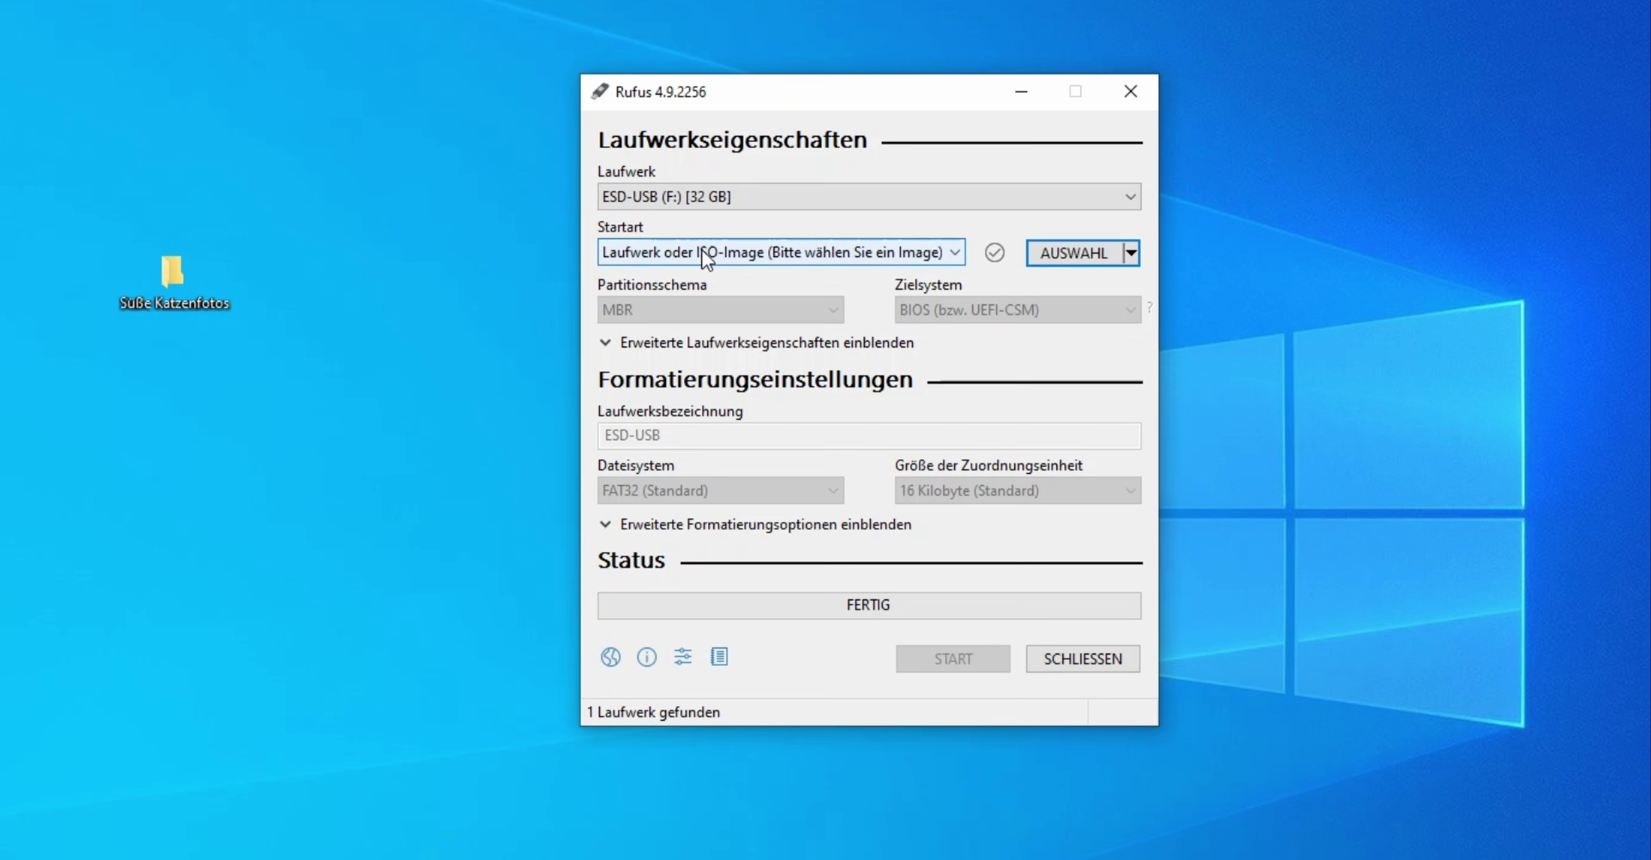
- In Rufus, select Win11_24H2_German_x64.iso from the Downloads folder as the boot image
click(1135, 254)
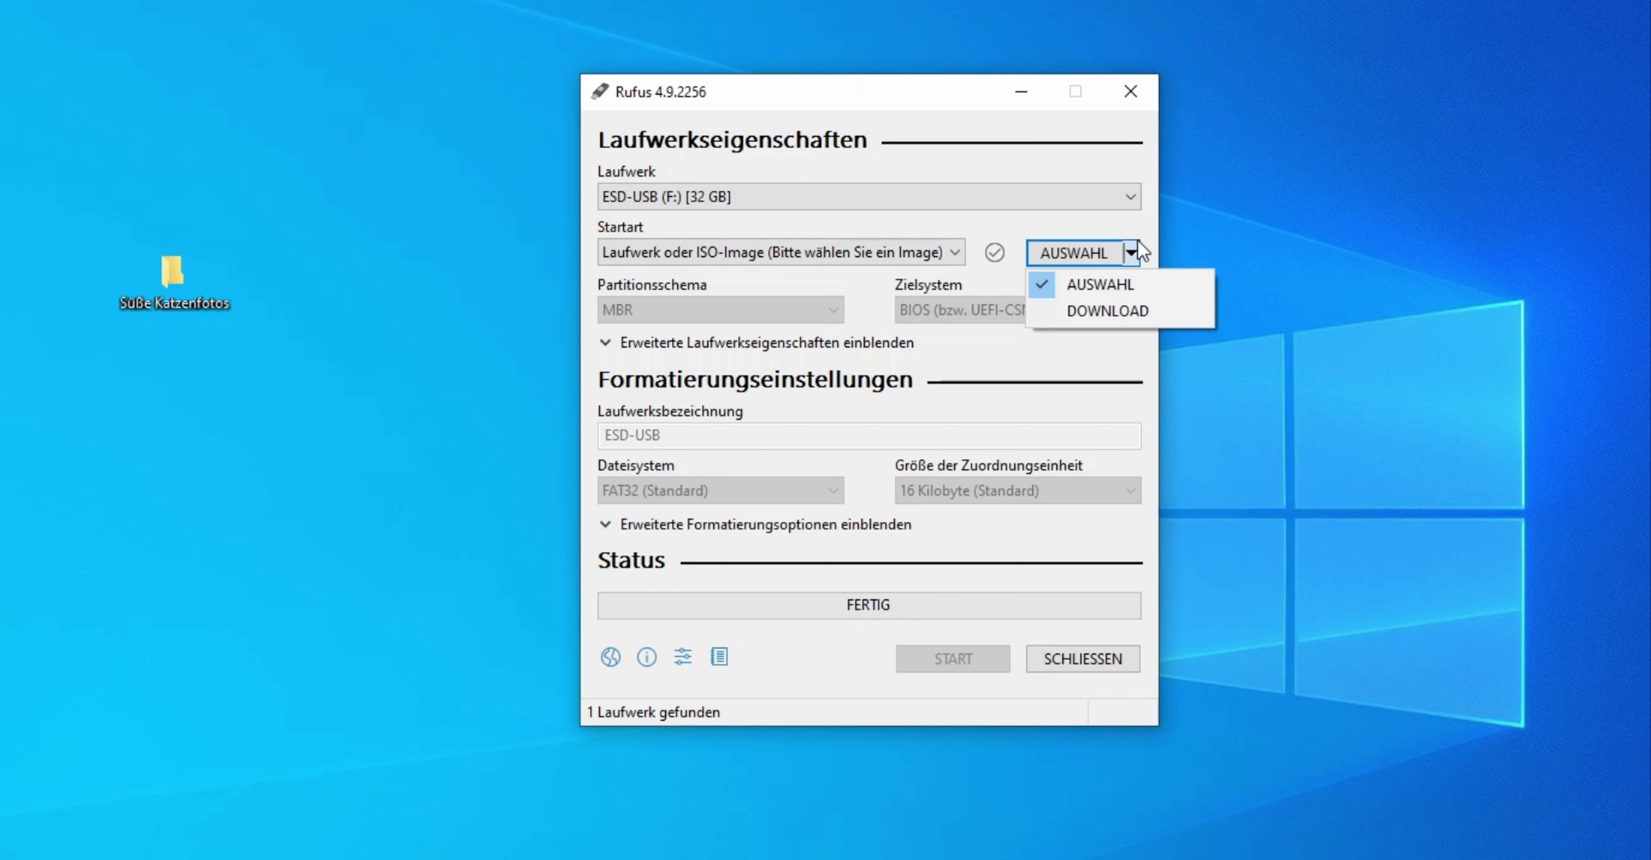
click(1099, 285)
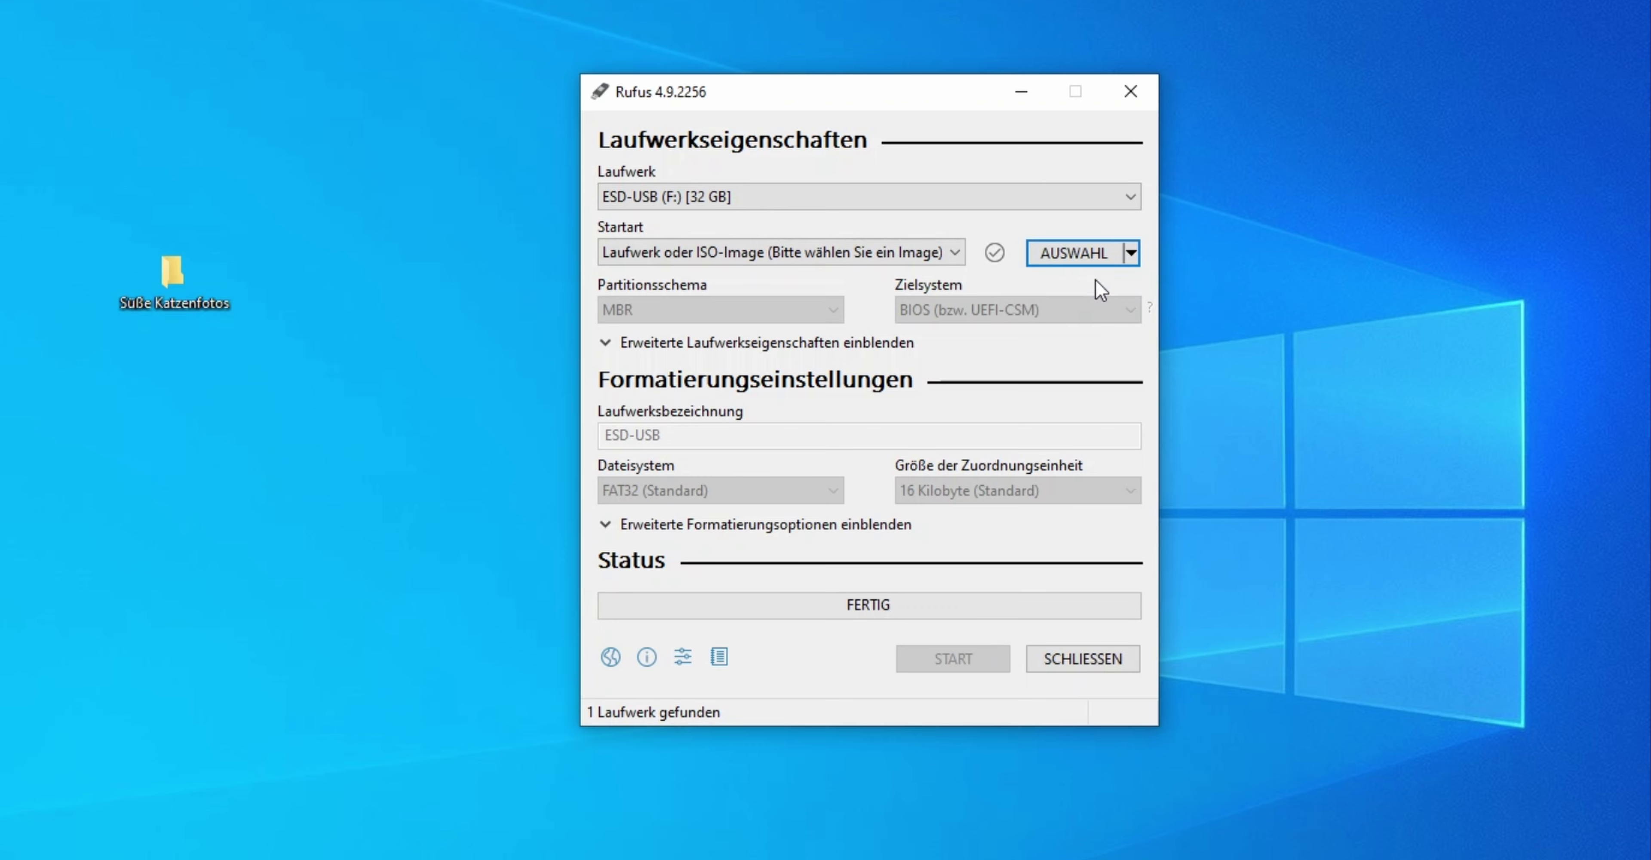
click(1073, 256)
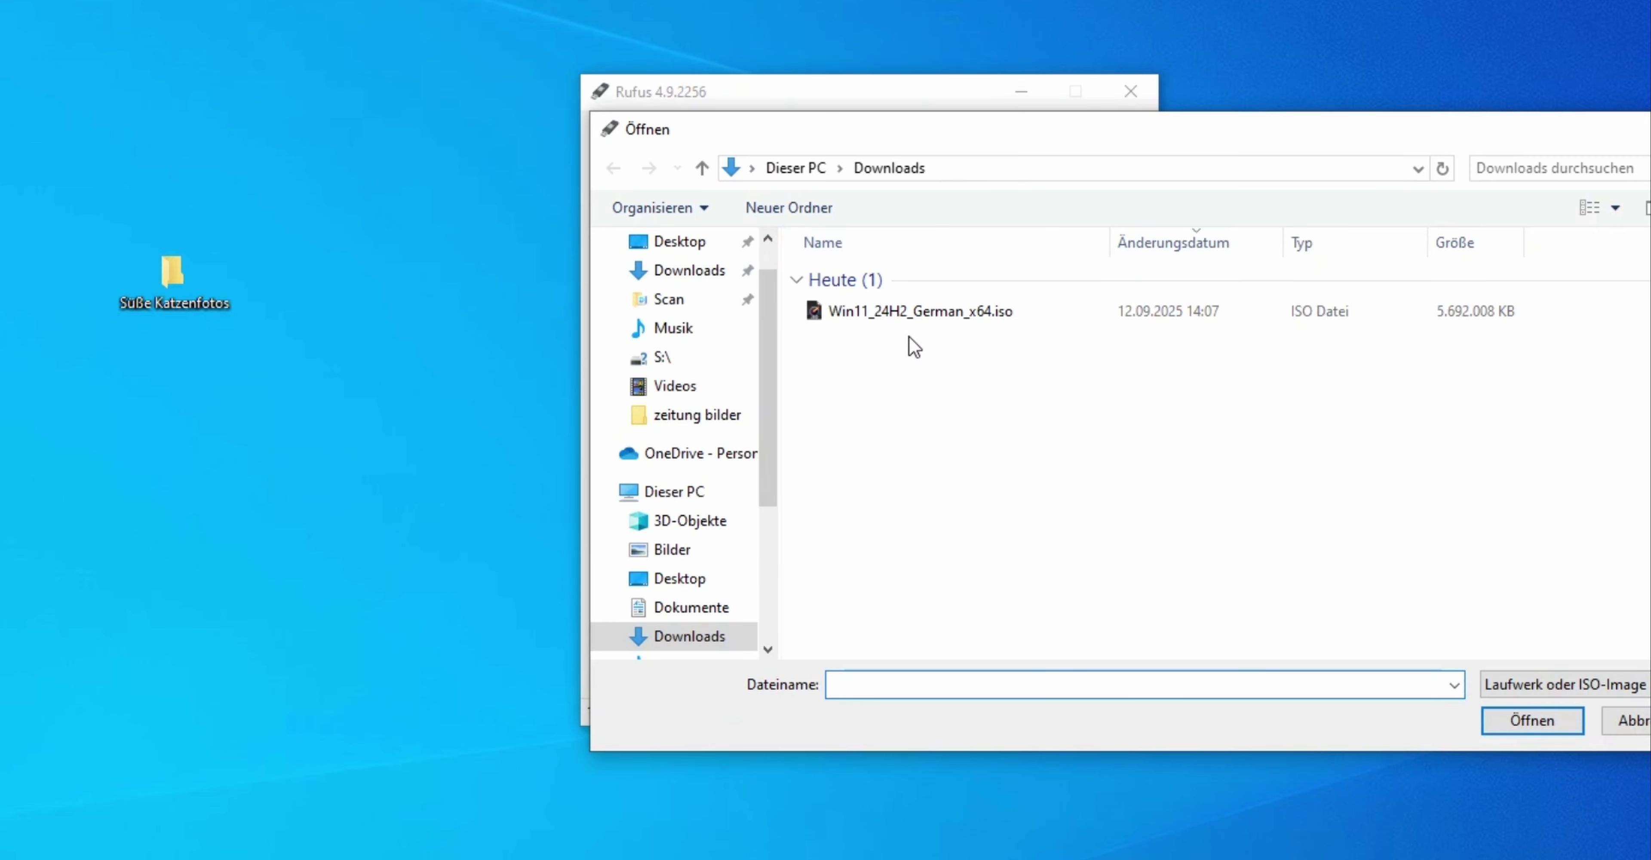
click(909, 321)
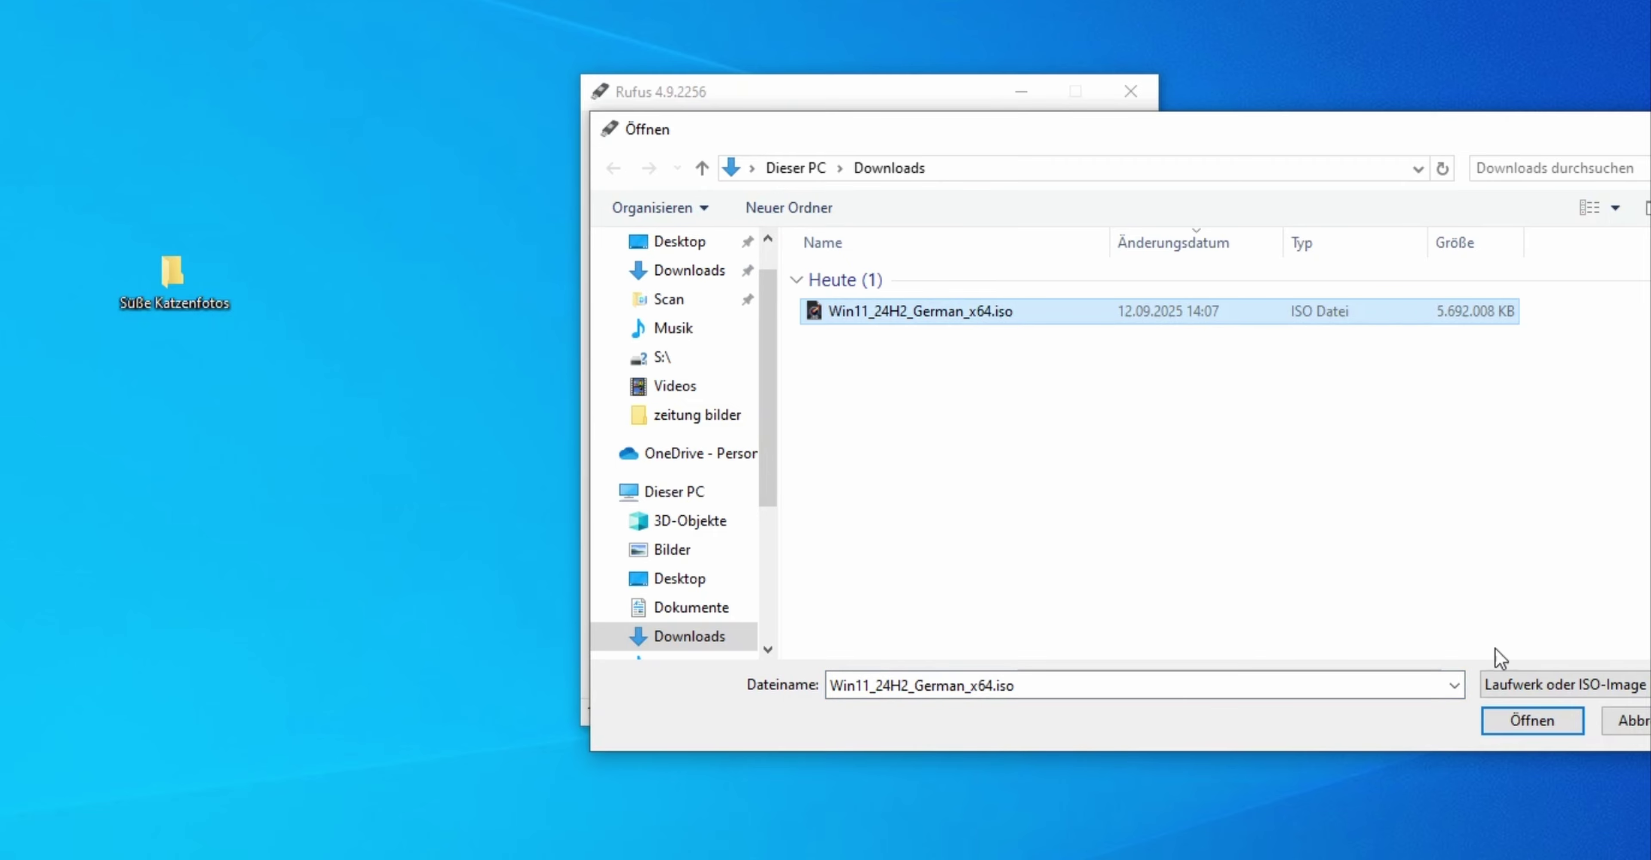
click(1561, 725)
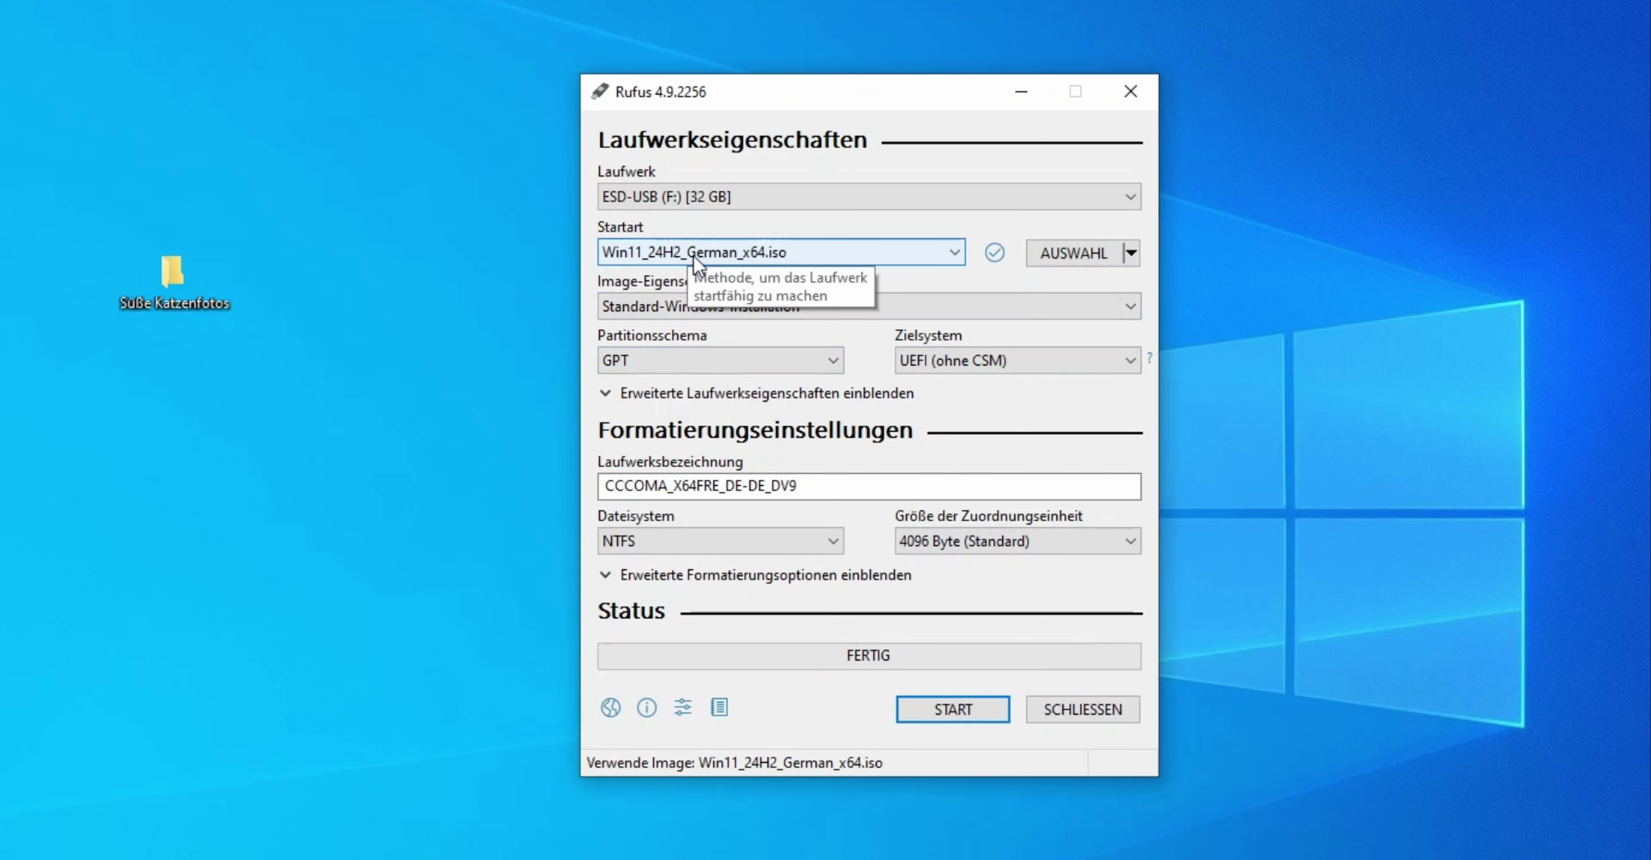
- Look at the alternative download option for the image and at the available partition schemes
click(1129, 253)
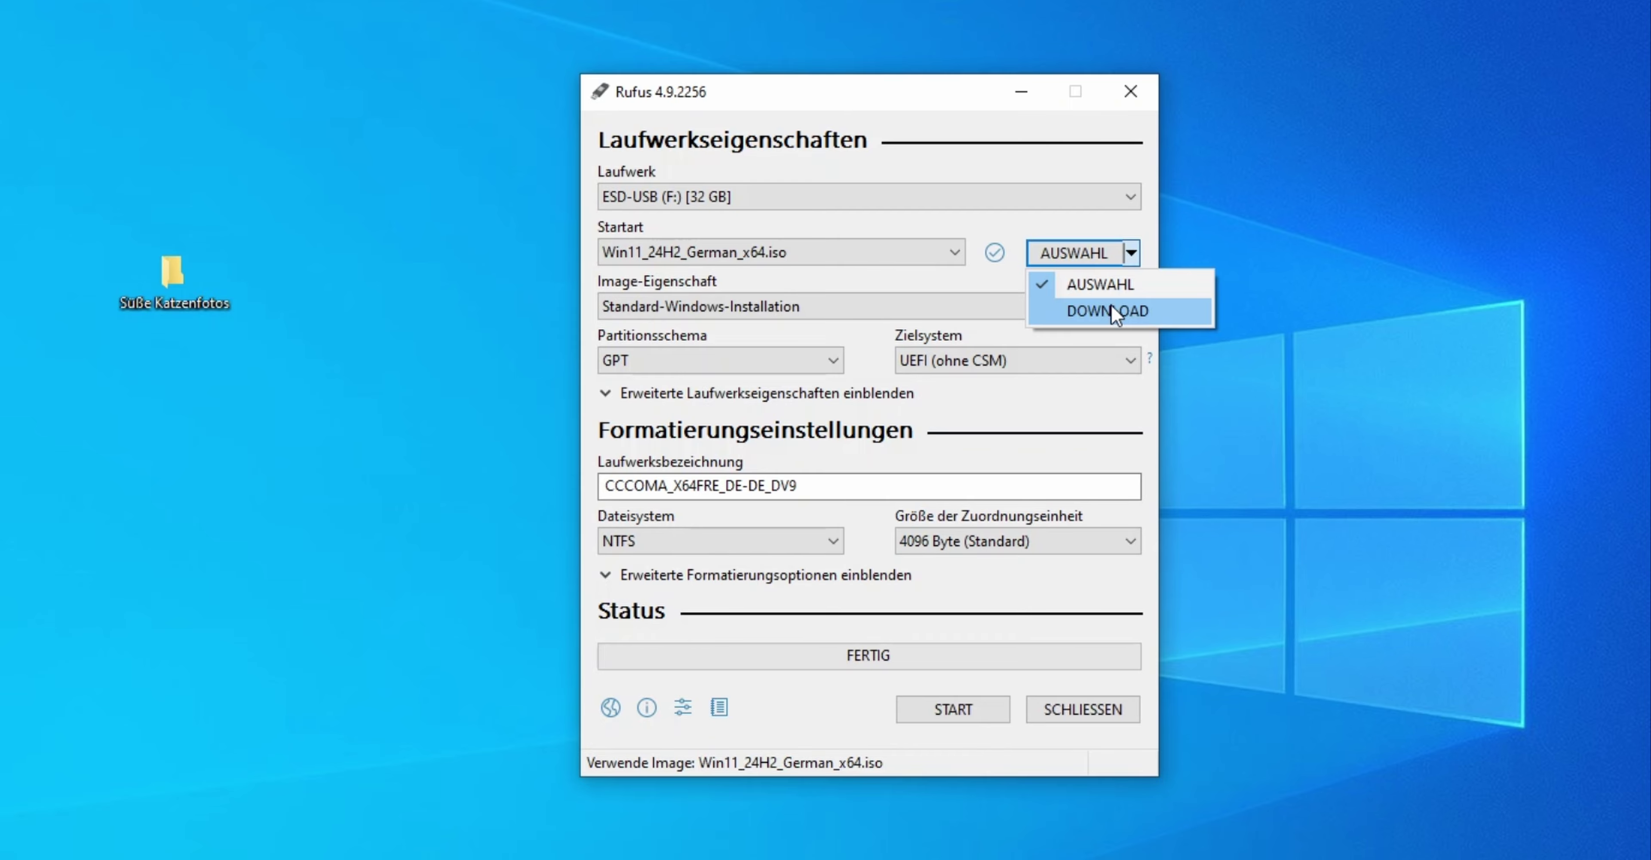
click(720, 353)
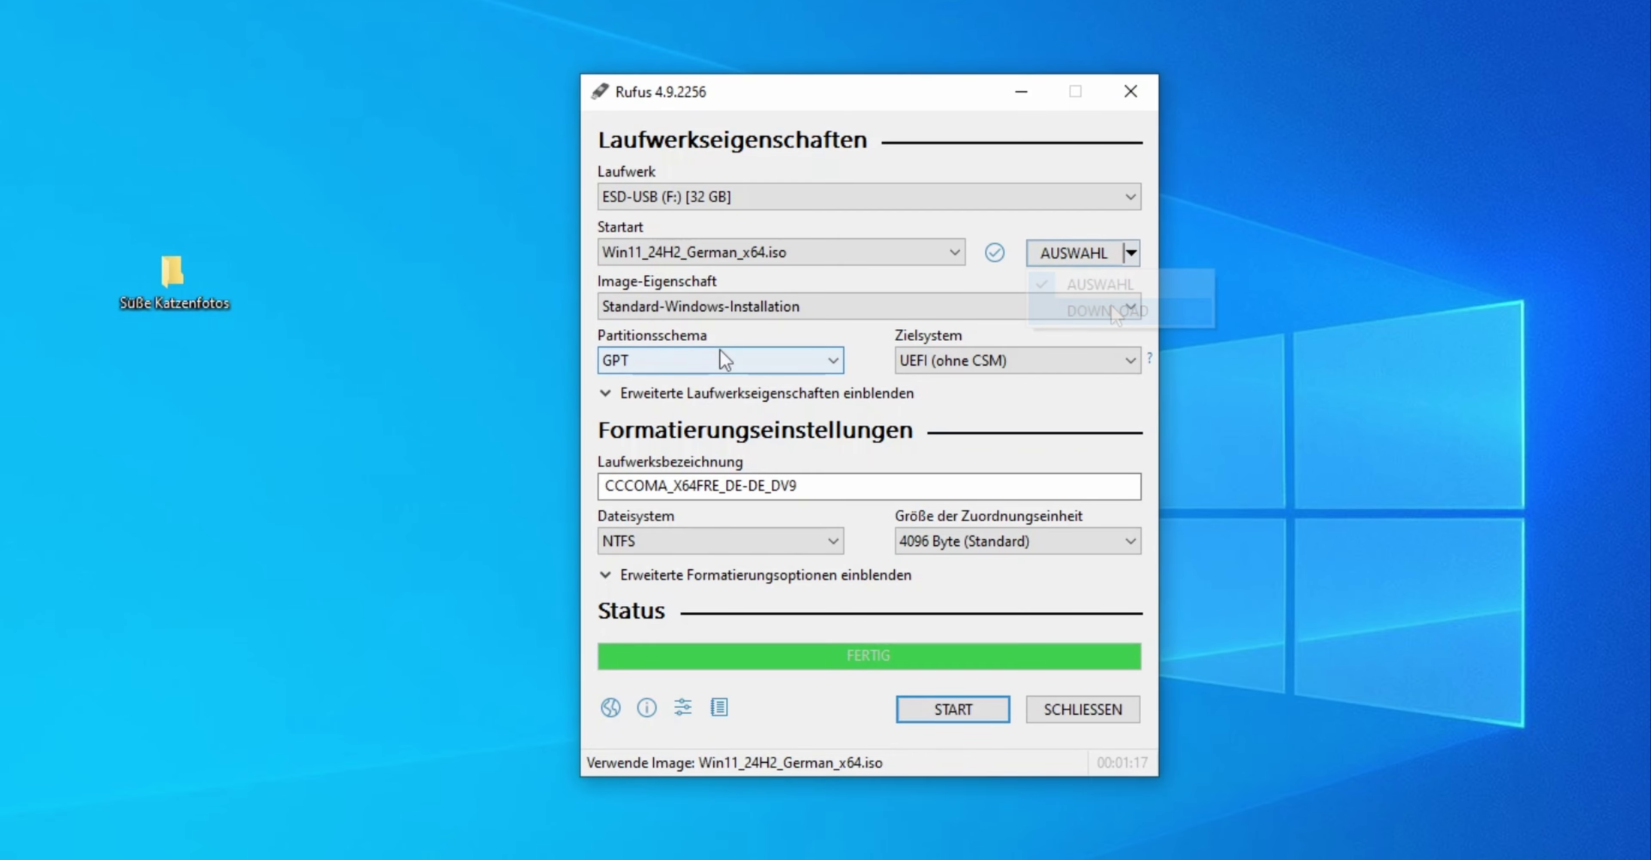
click(724, 360)
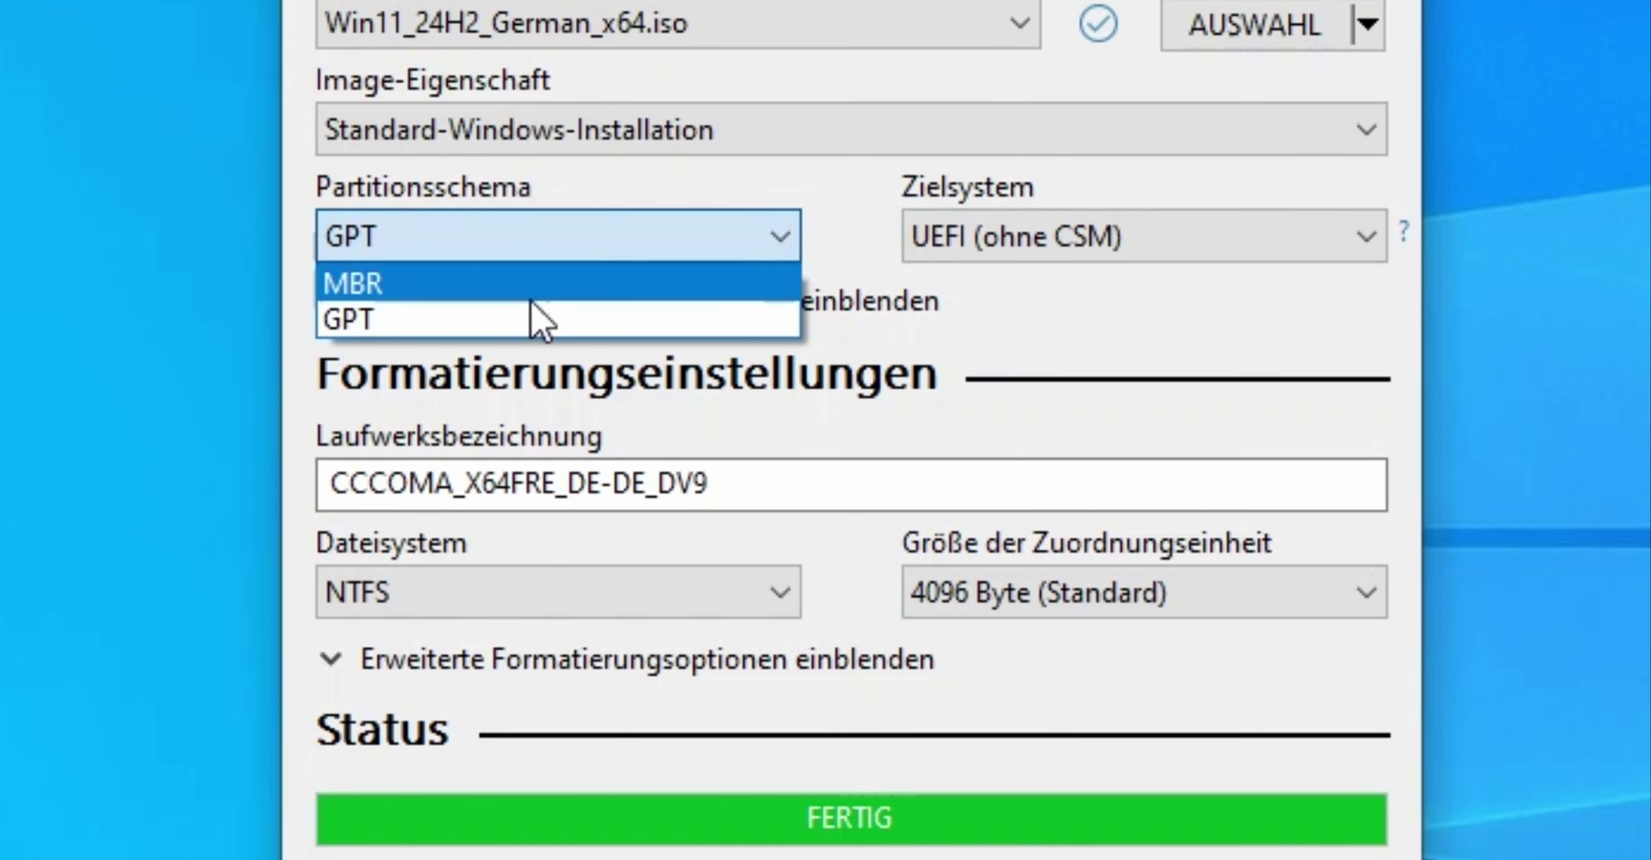
click(670, 154)
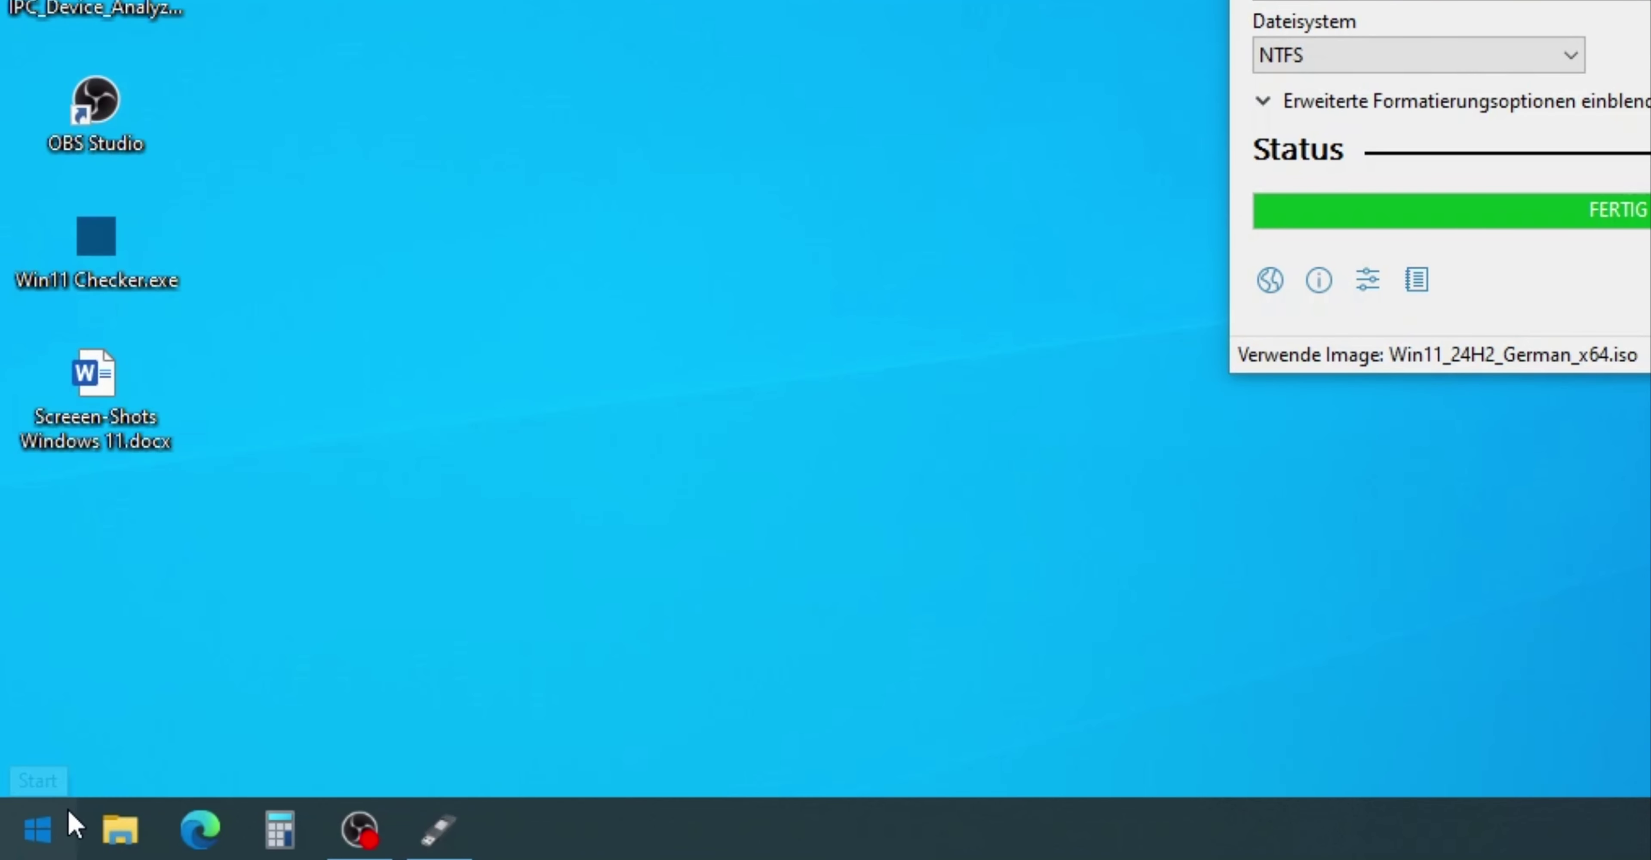
- Open Windows Disk Management and select the Windows (C:) volume to see which disk it is on
click(40, 826)
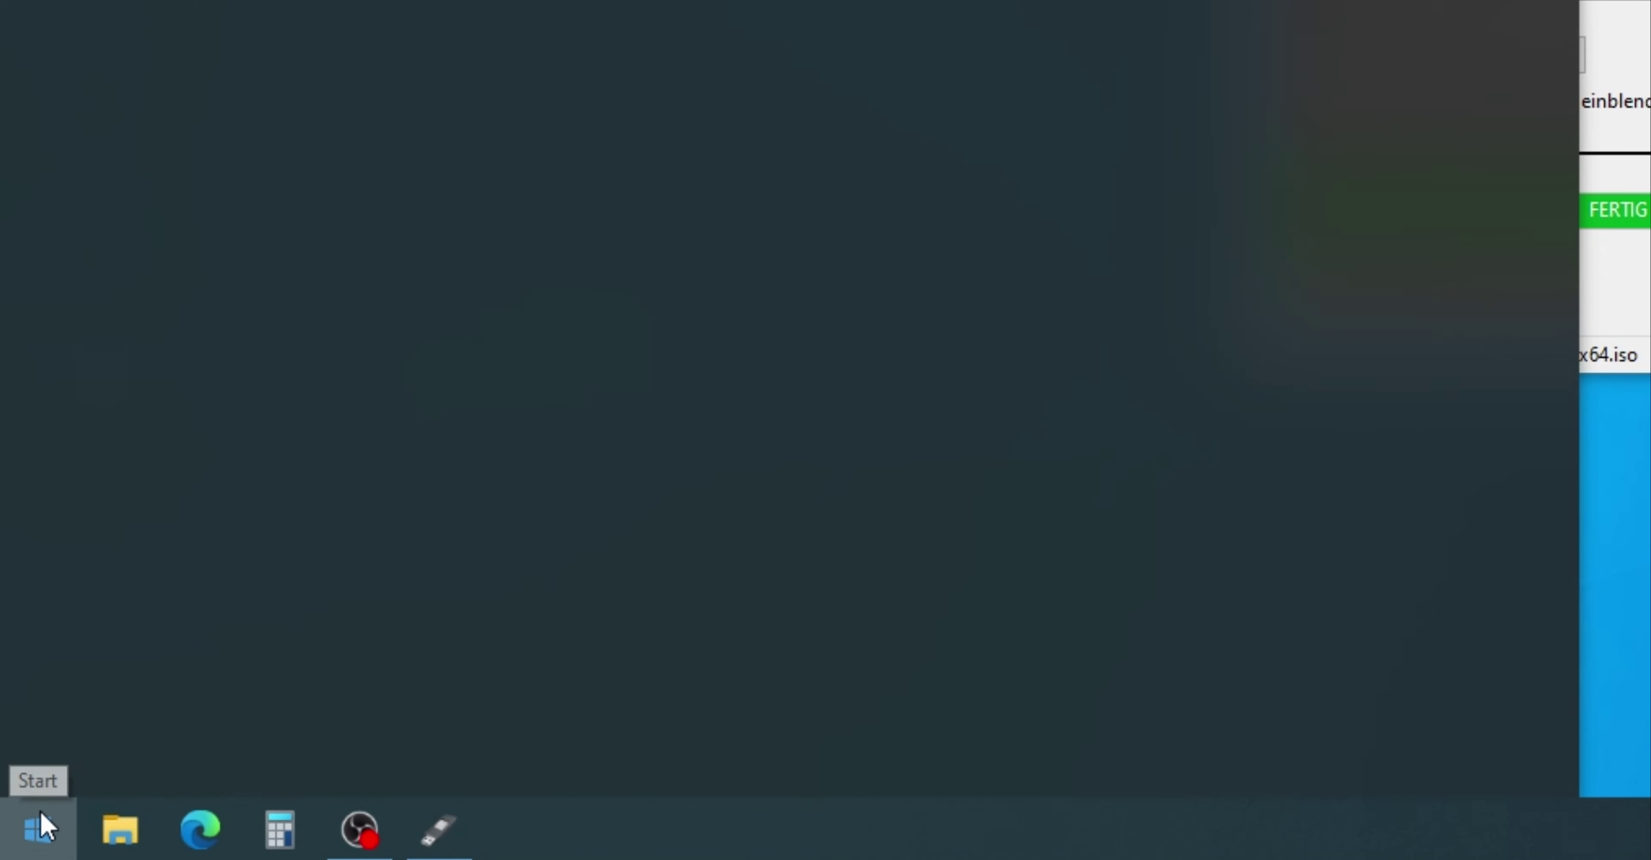
right_click(49, 809)
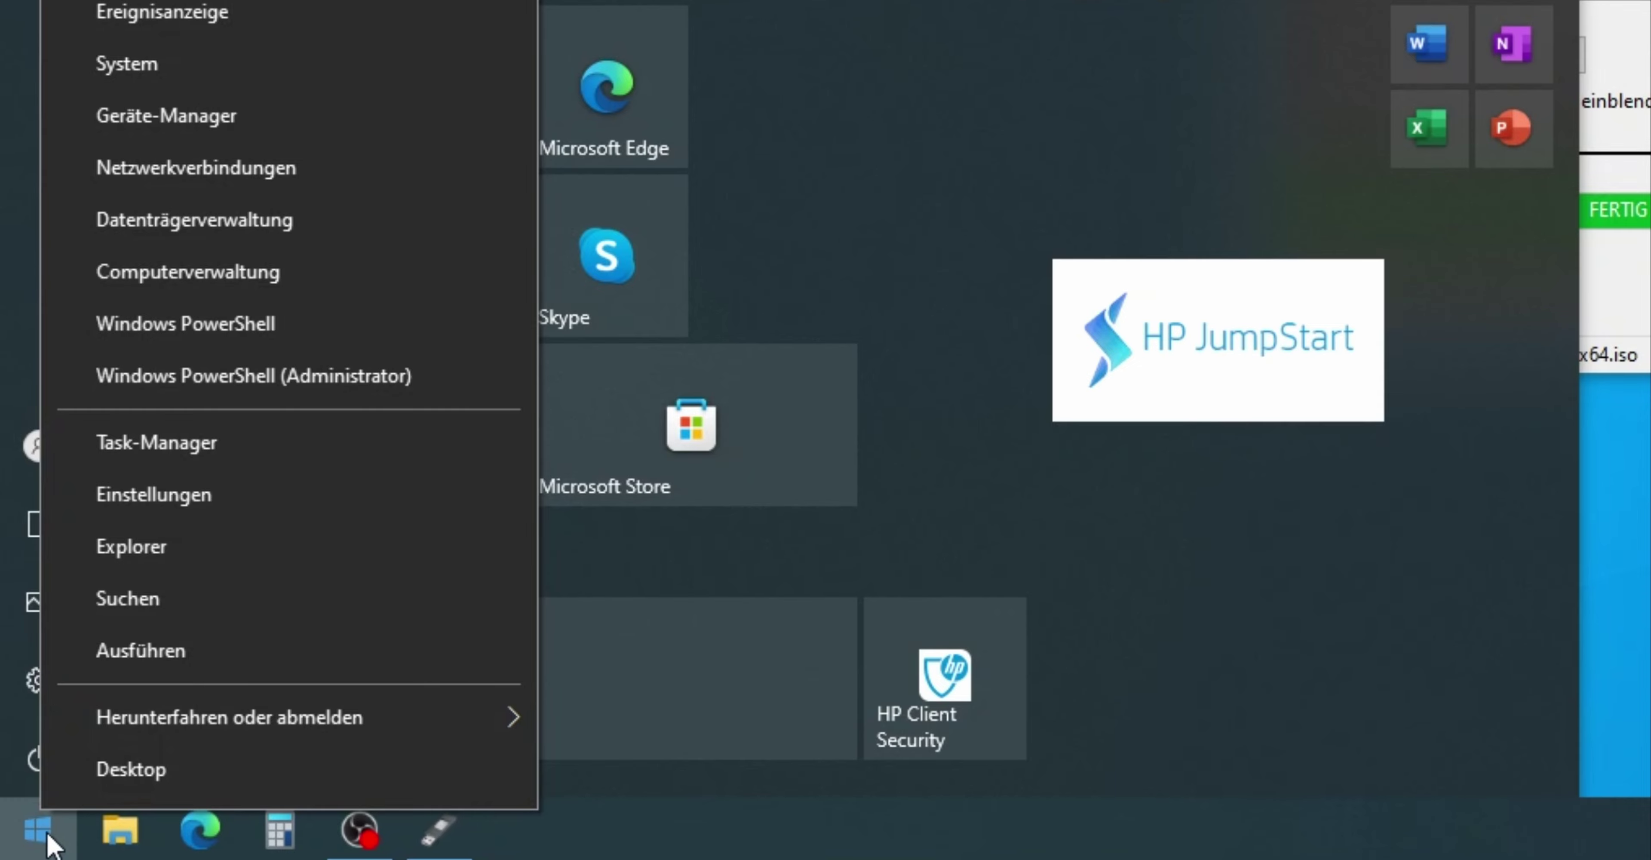
click(233, 233)
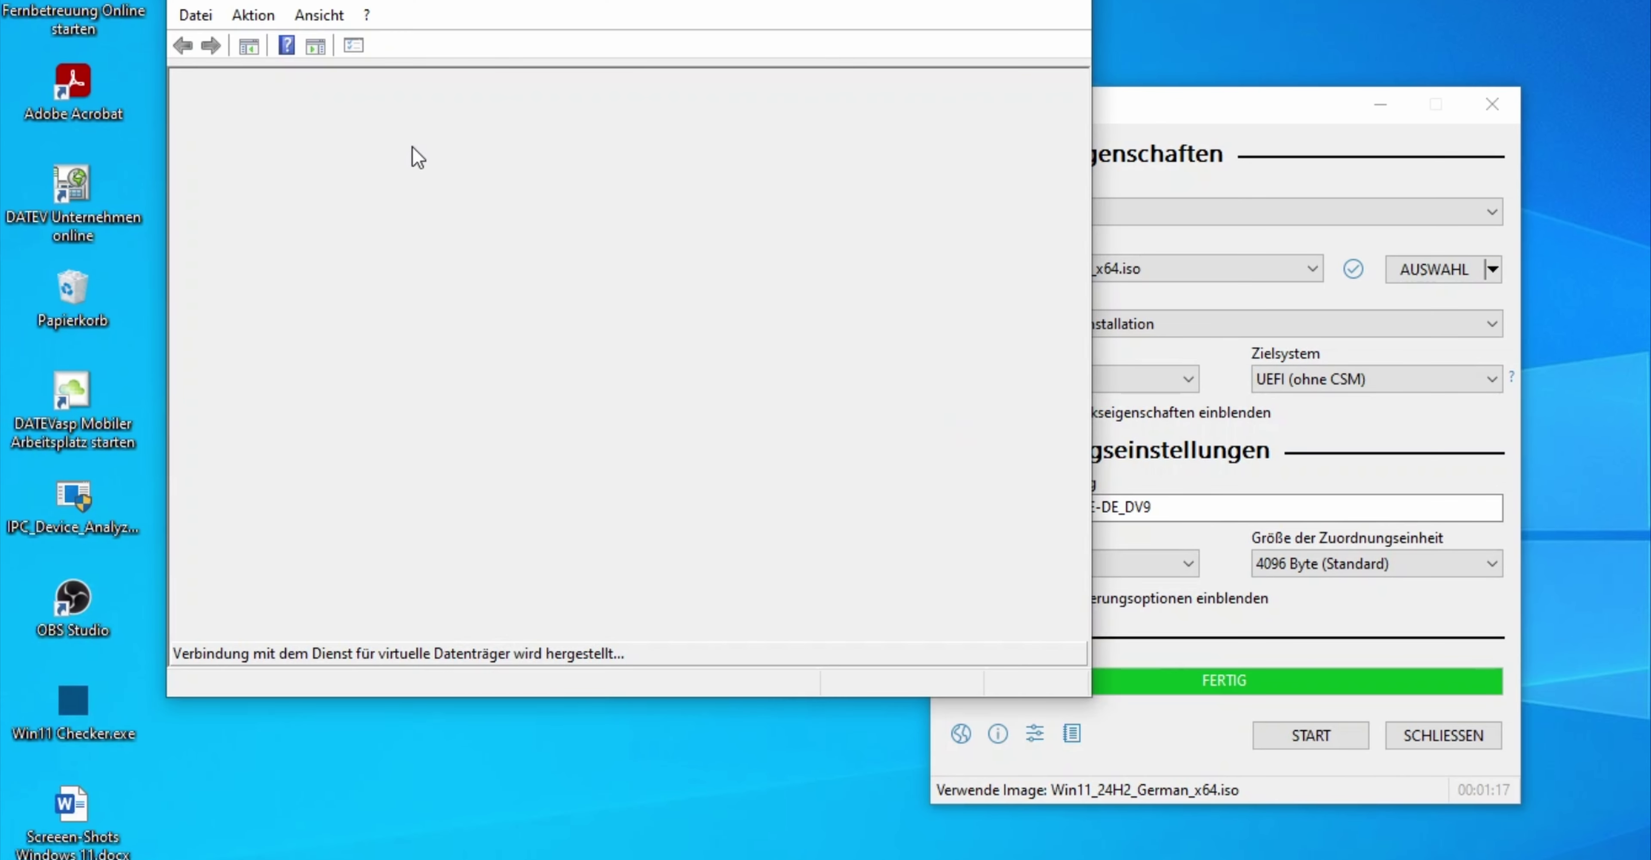
click(252, 174)
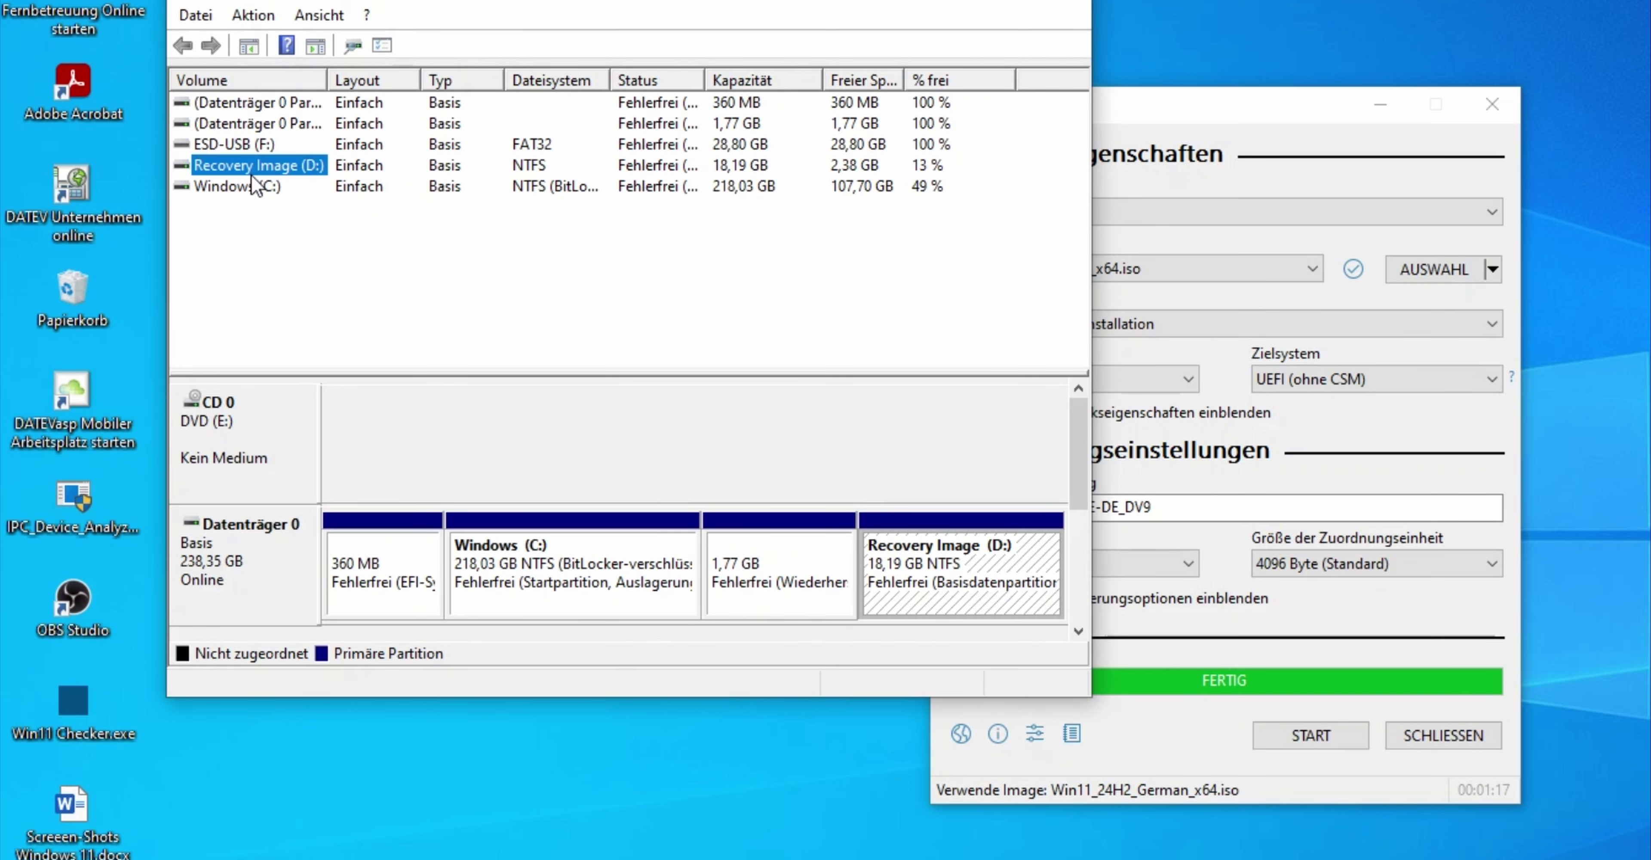
click(254, 187)
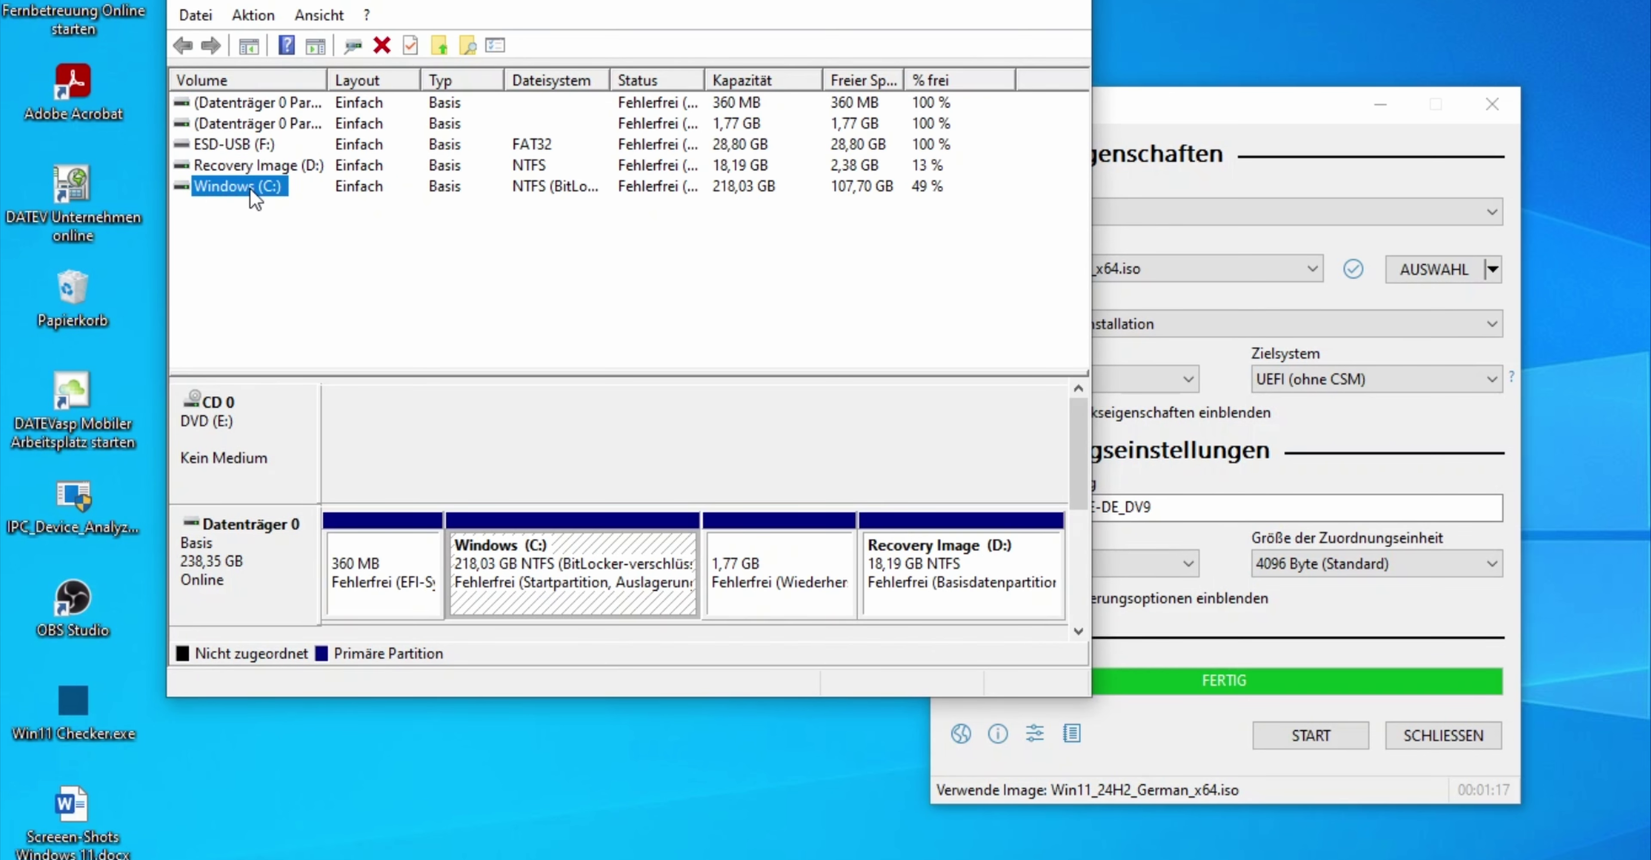
- Check the partition style of Datenträger 0 in its volume properties, and close Disk Management
right_click(263, 560)
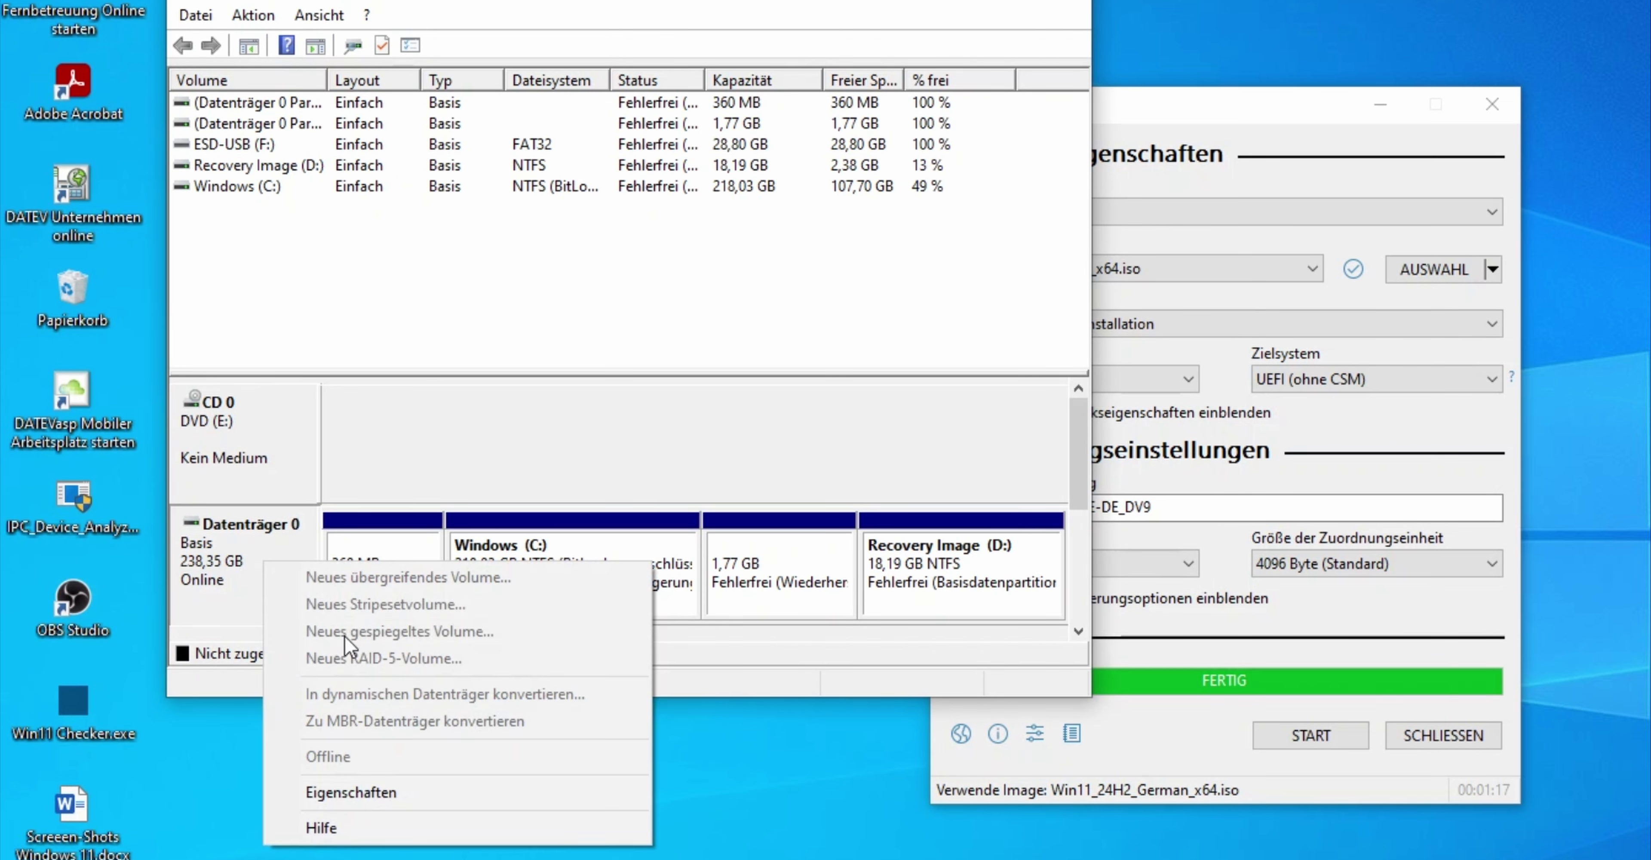
click(383, 795)
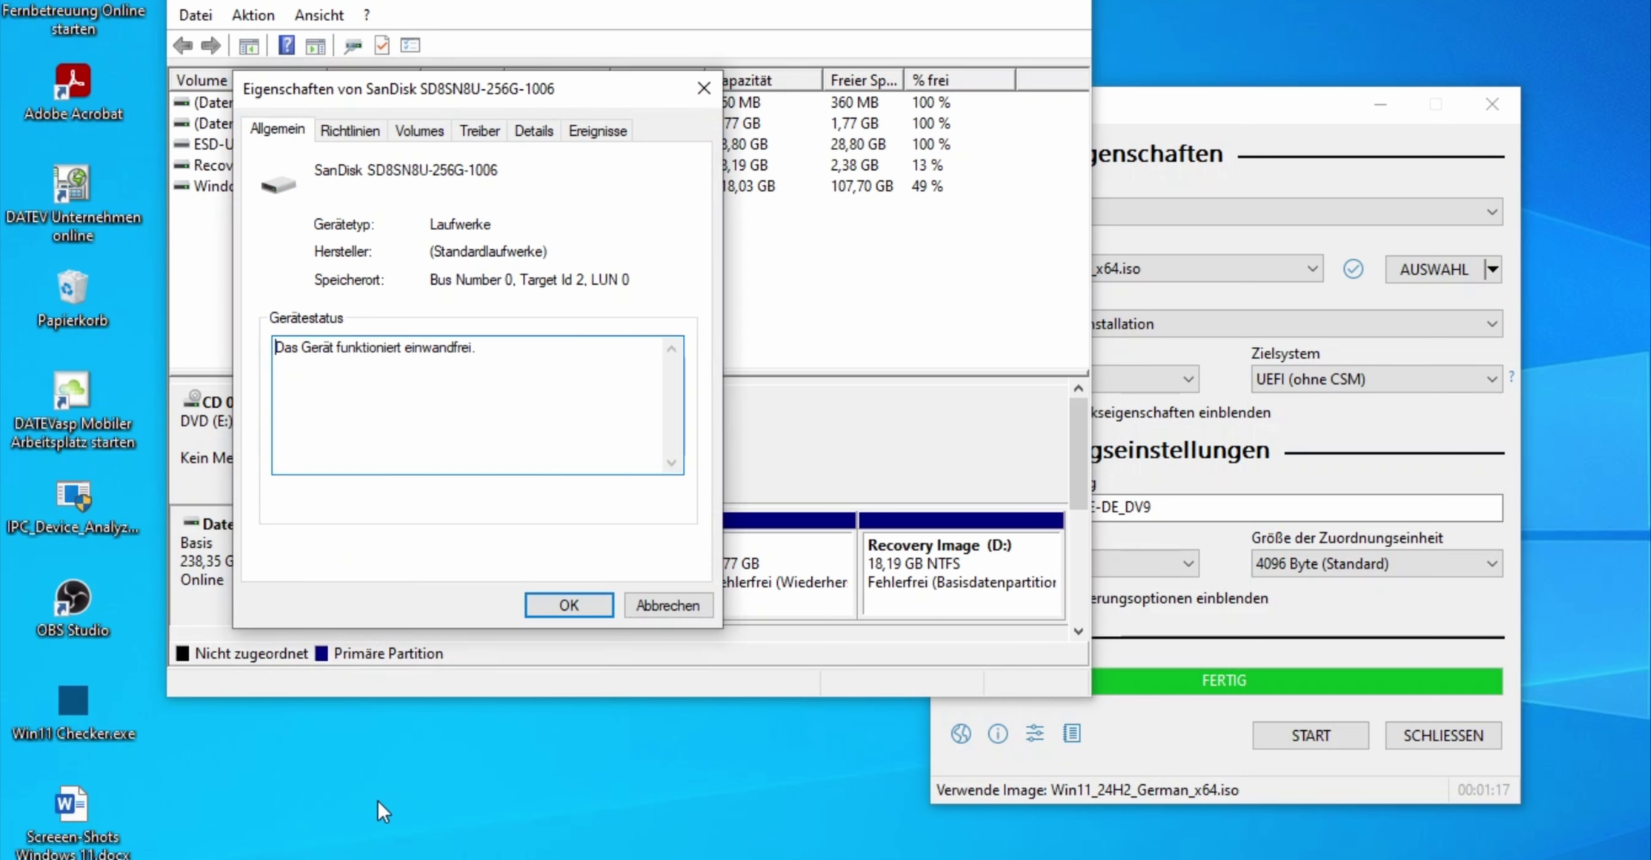
click(420, 132)
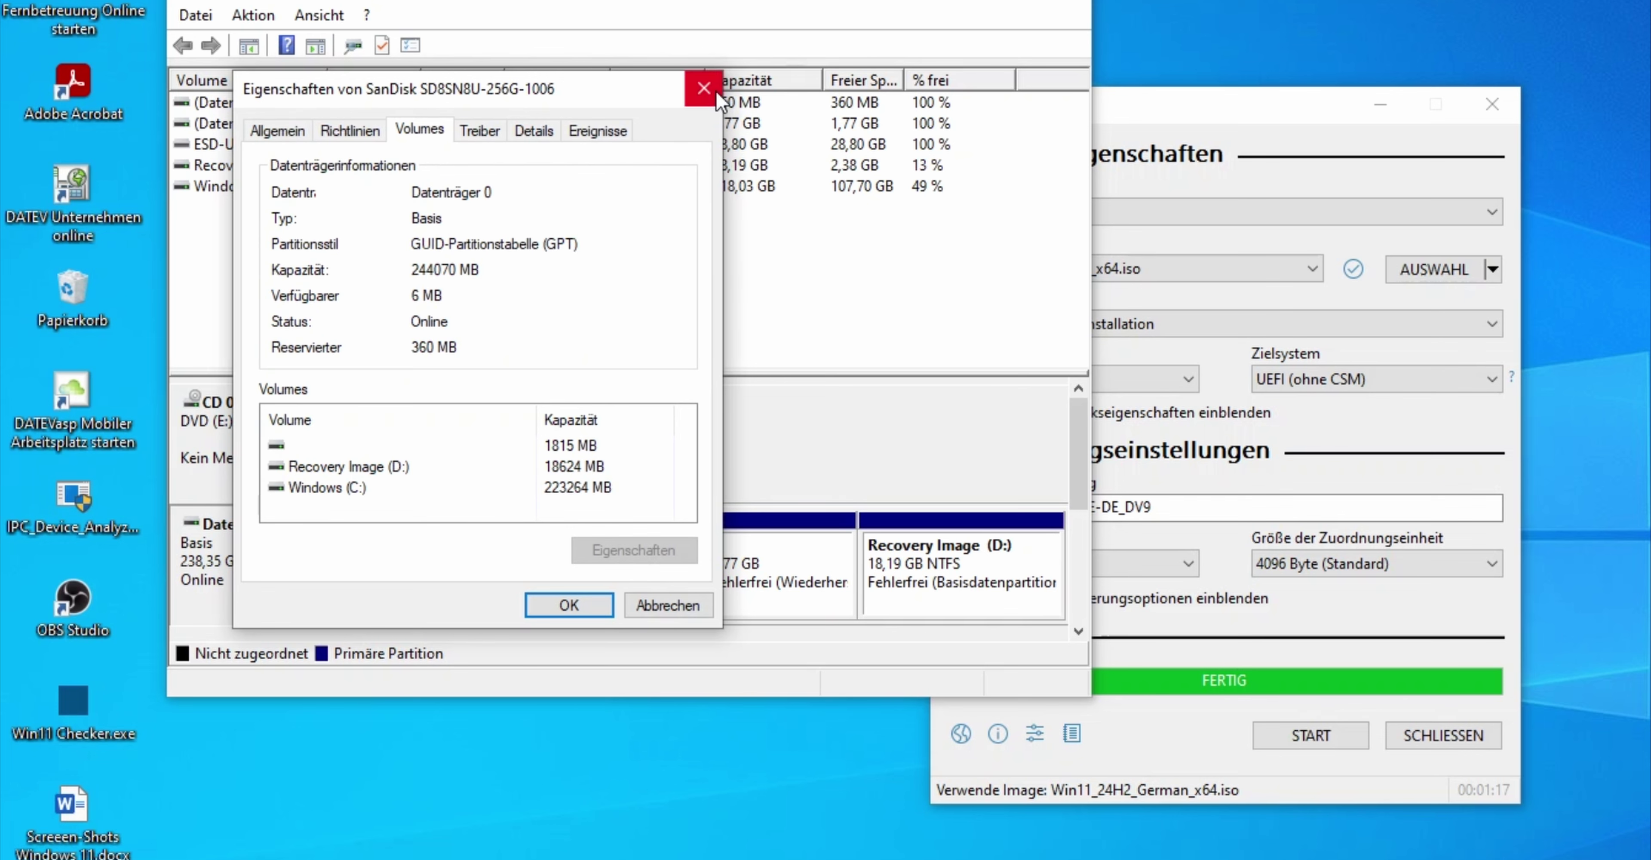
click(704, 88)
click(1063, 5)
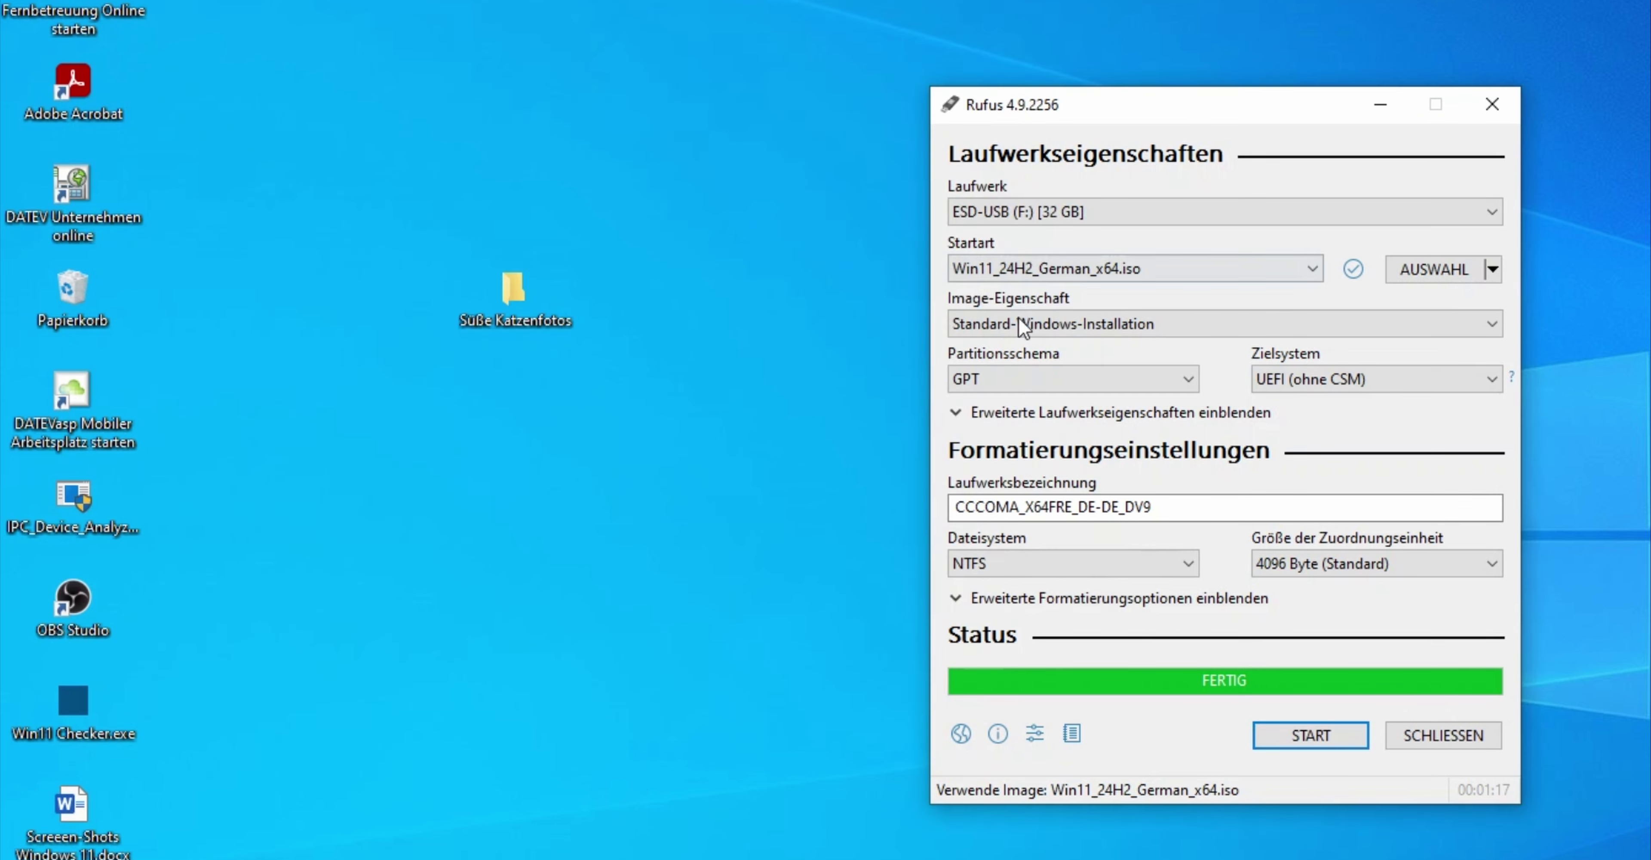
- Keep GPT as the partition scheme and start writing the image to ESD-USB (F:), confirming that all its data is erased
click(1022, 382)
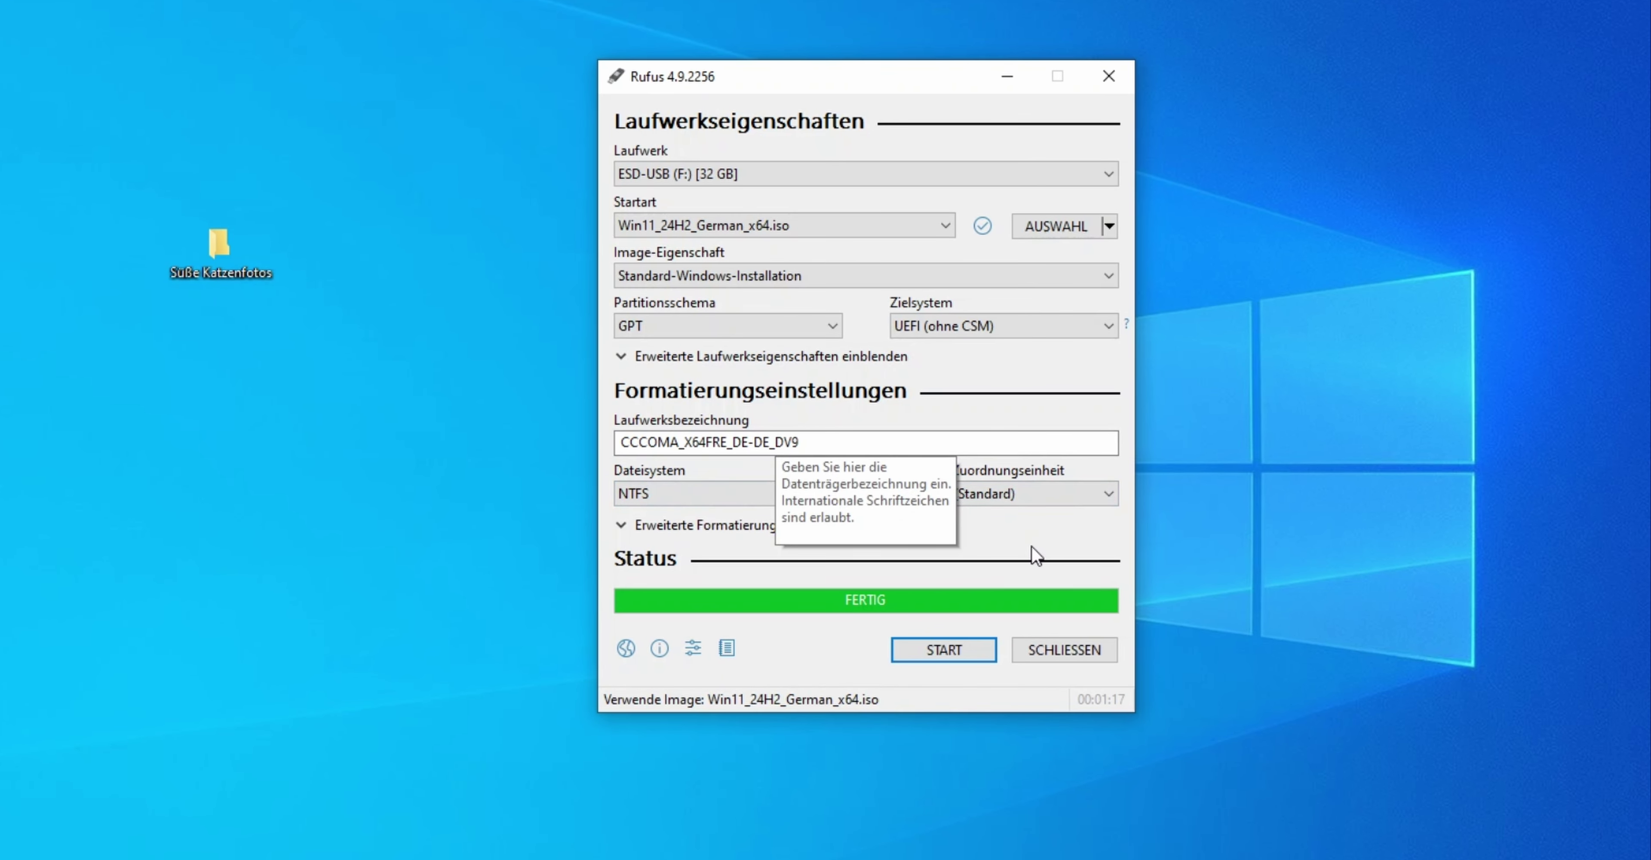
click(950, 651)
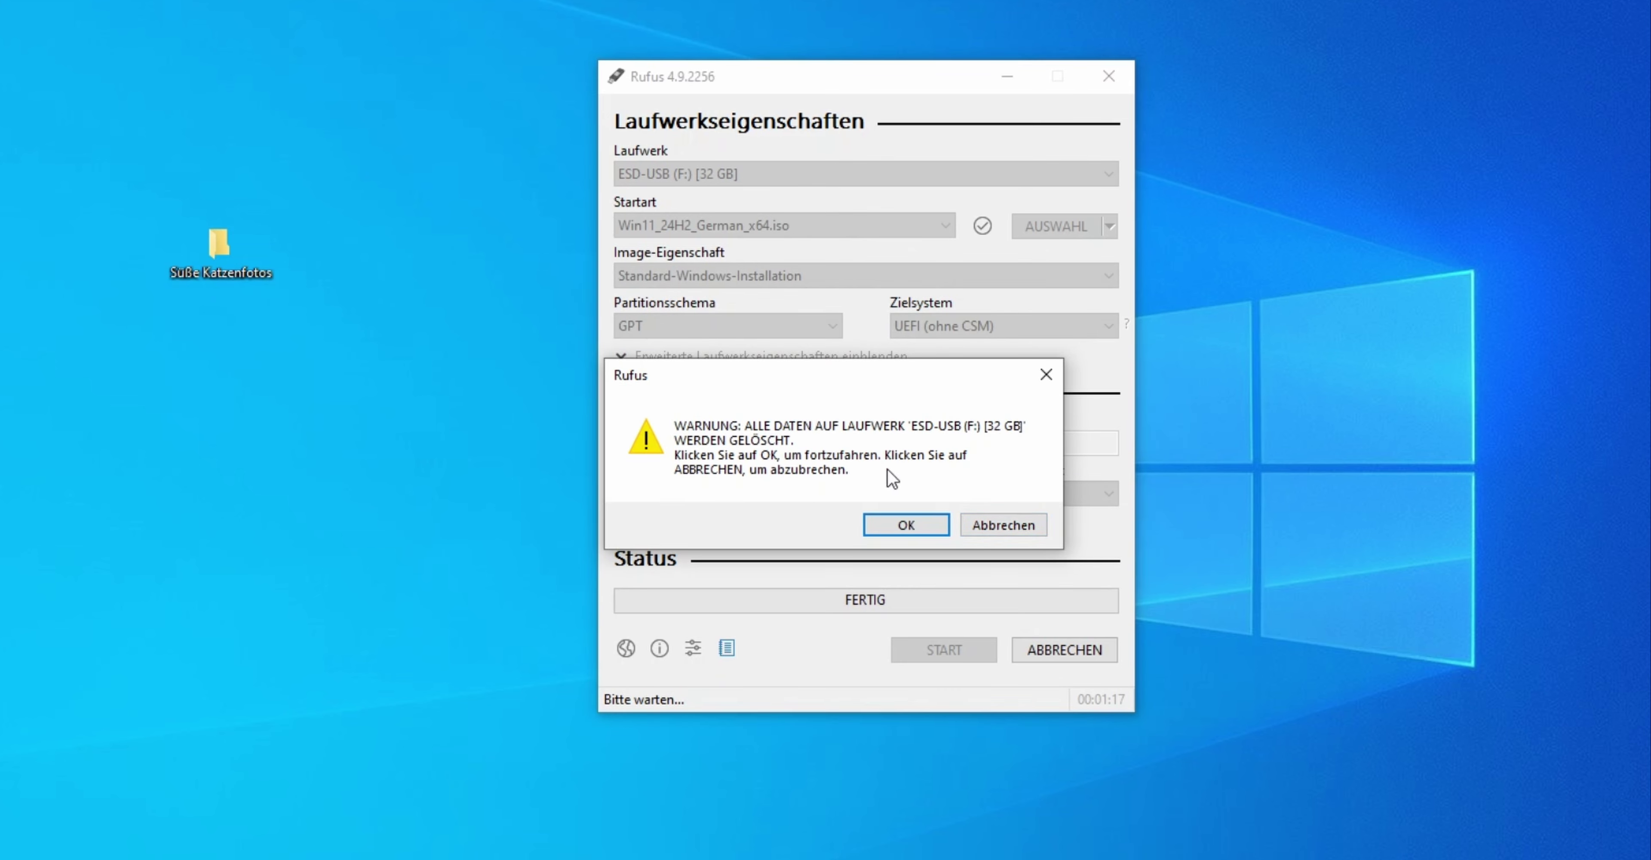
click(888, 520)
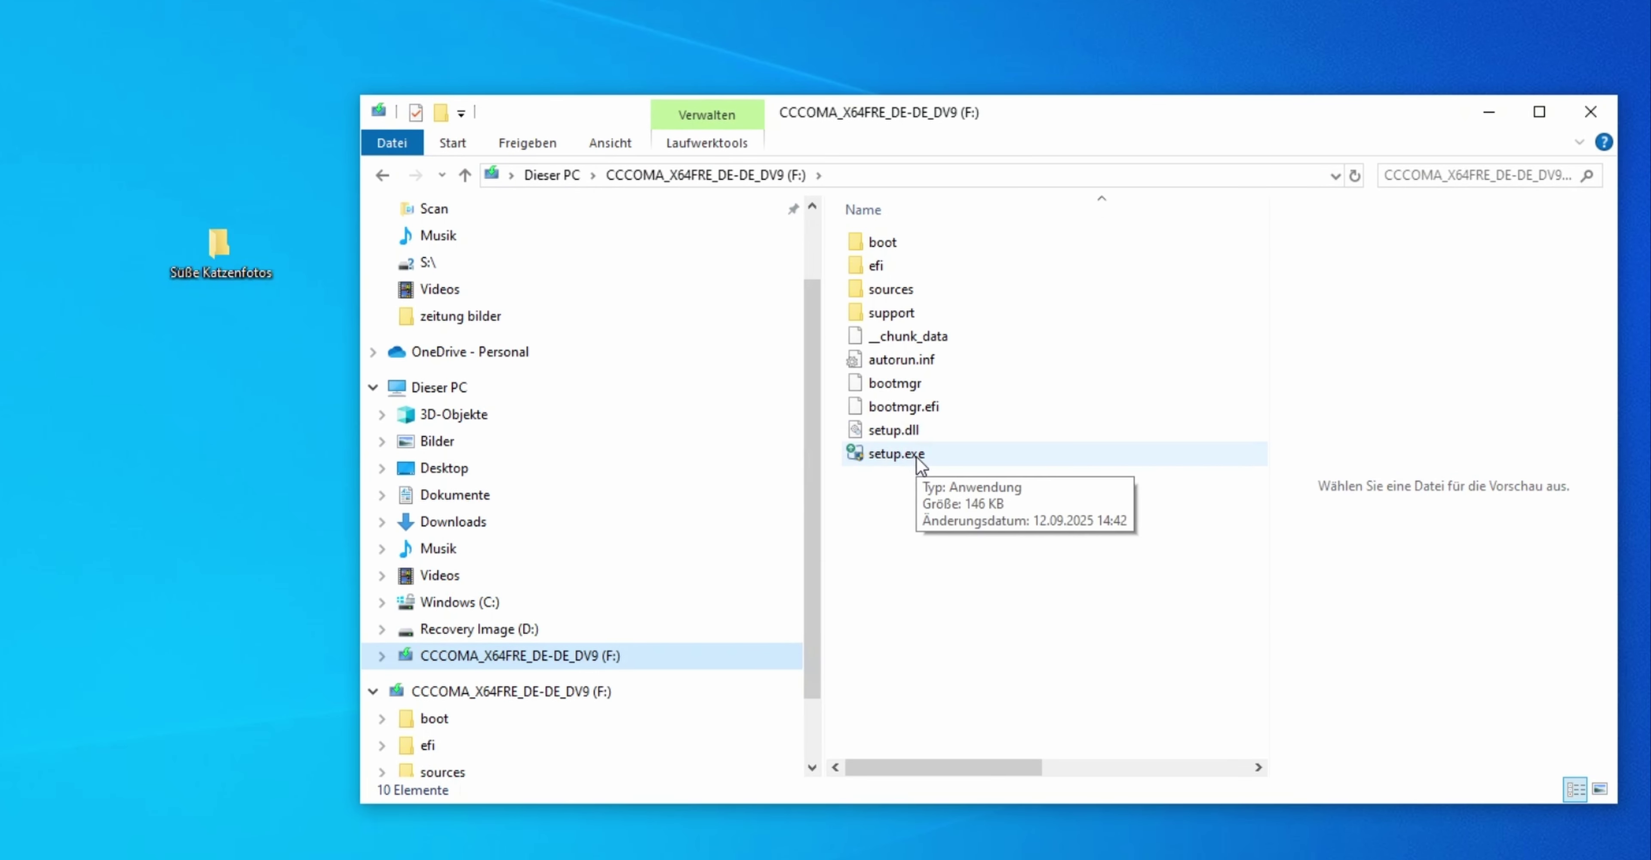
- Run setup.exe from the finished USB drive CCCOMA_X64FRE_DE-DE_DV9 (F:)
double_click(916, 455)
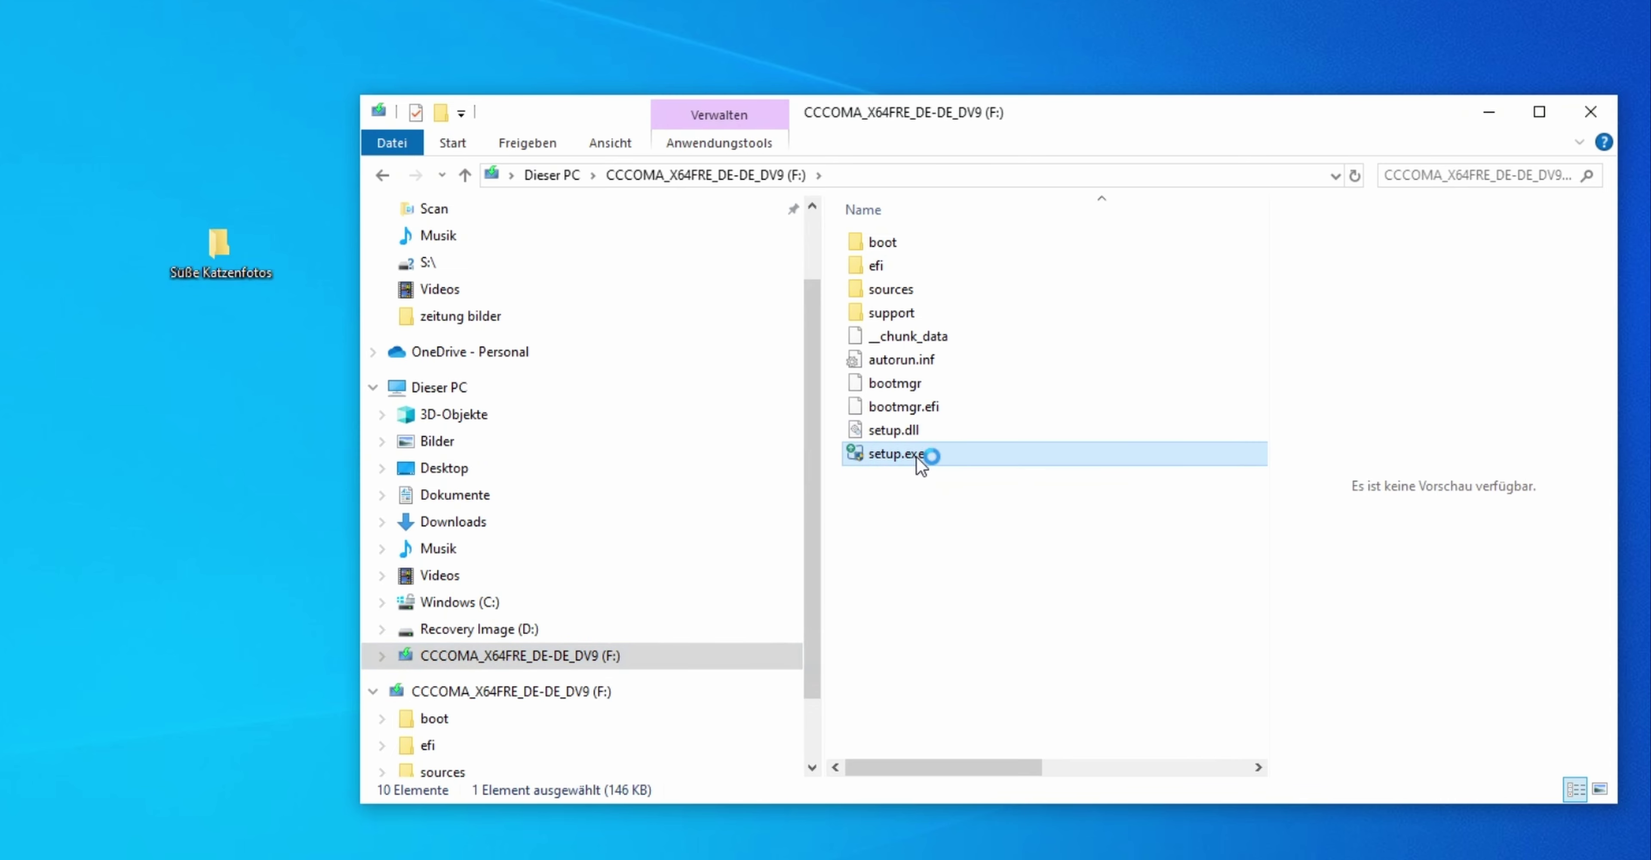
click(763, 597)
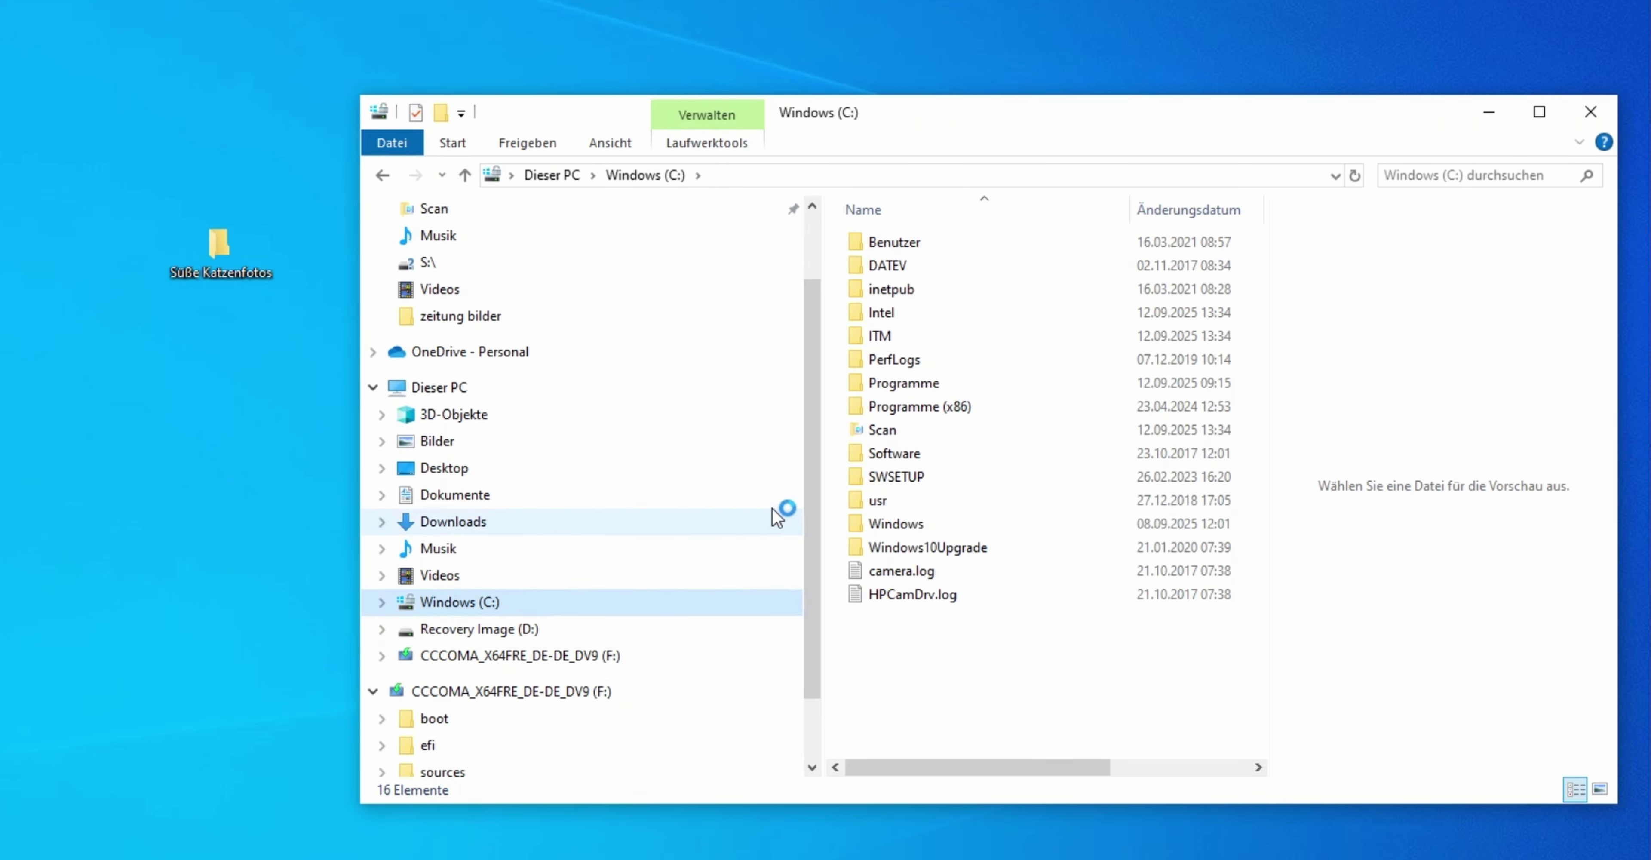